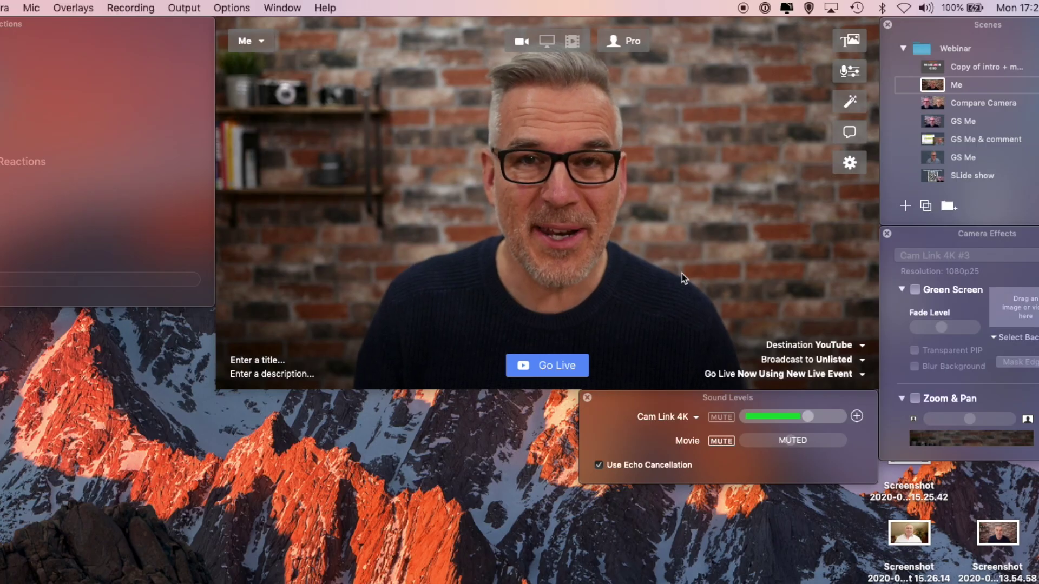
- Keep YouTube as the destination with Unlisted visibility, and choose Schedule New Live Event
mouse_move(691, 274)
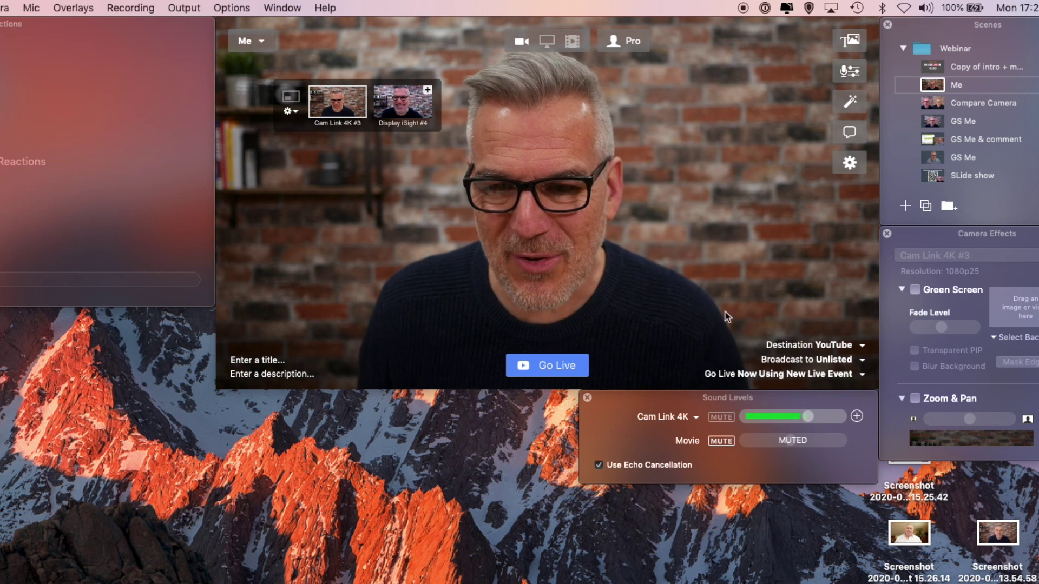
click(828, 348)
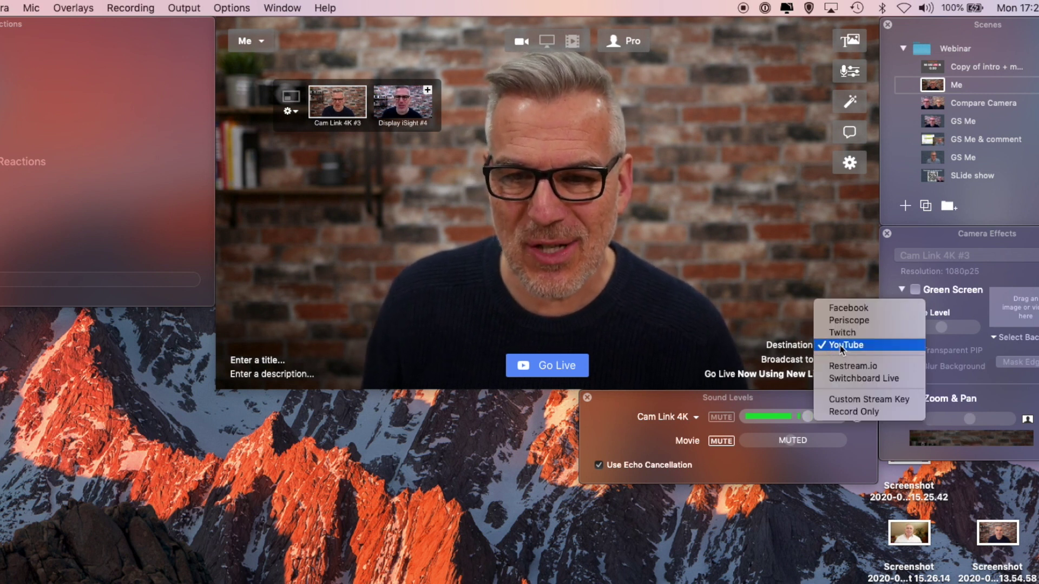
click(843, 346)
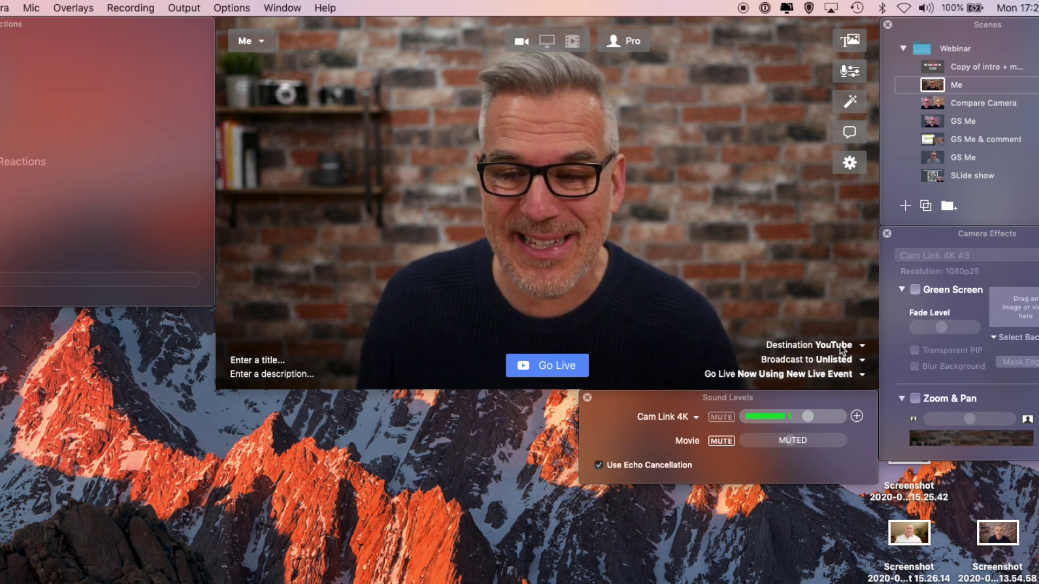
click(836, 360)
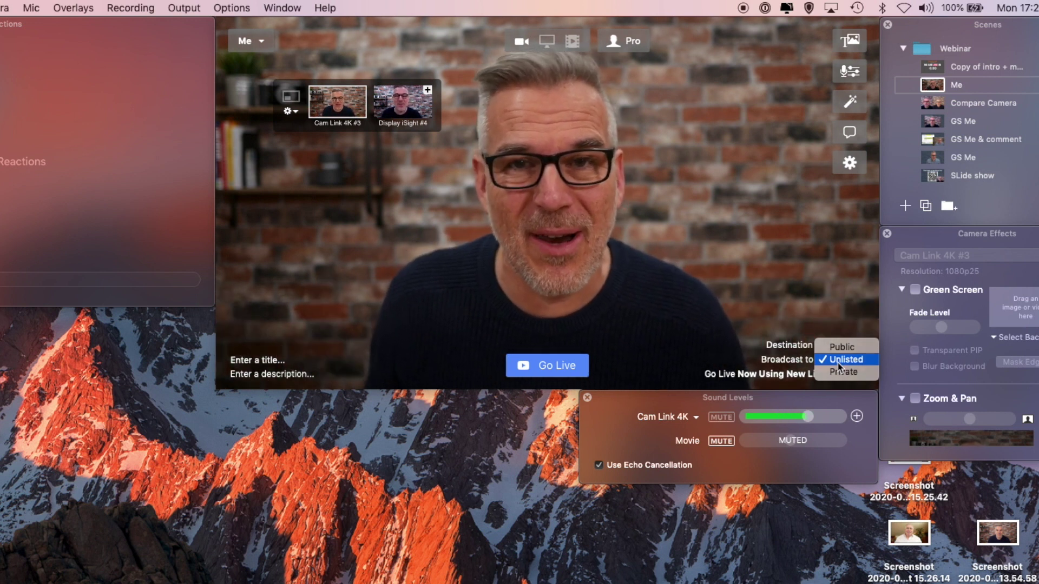
click(795, 319)
click(780, 375)
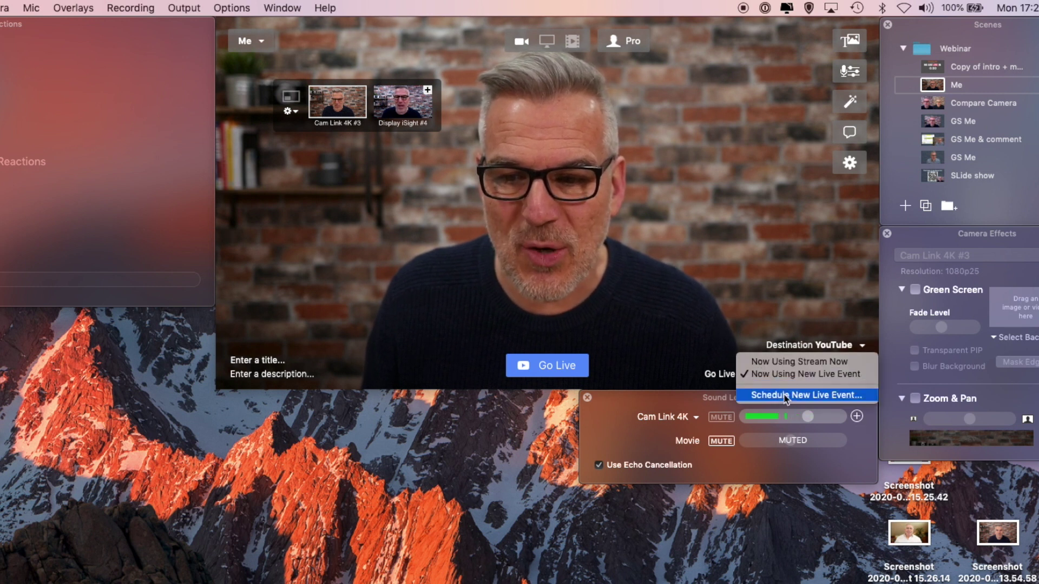
click(786, 395)
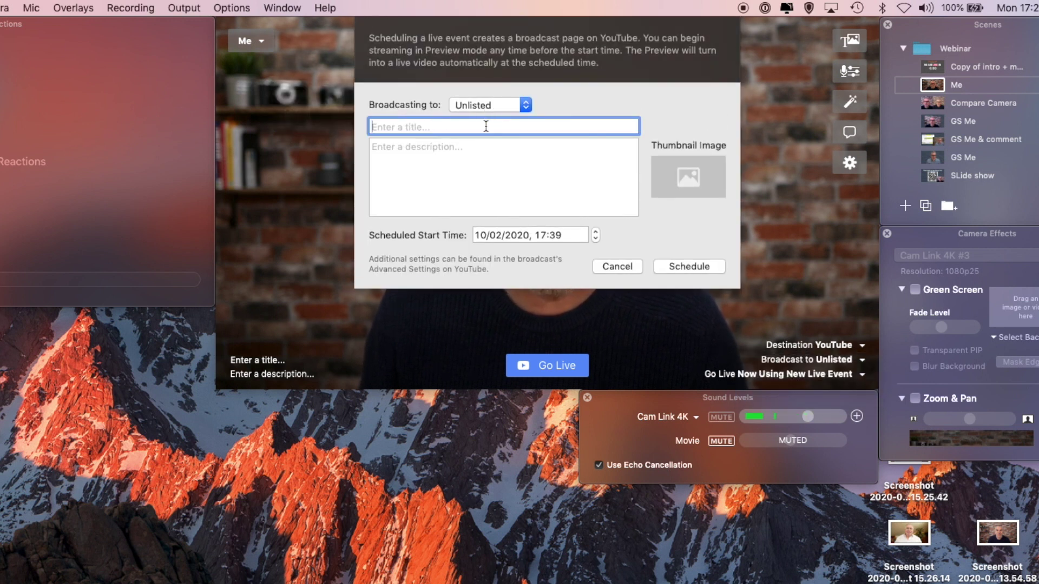
- Title the event 'Webinar title' with description 'Description' and the PVA LIVE logo copy.jpg thumbnail
text(We)
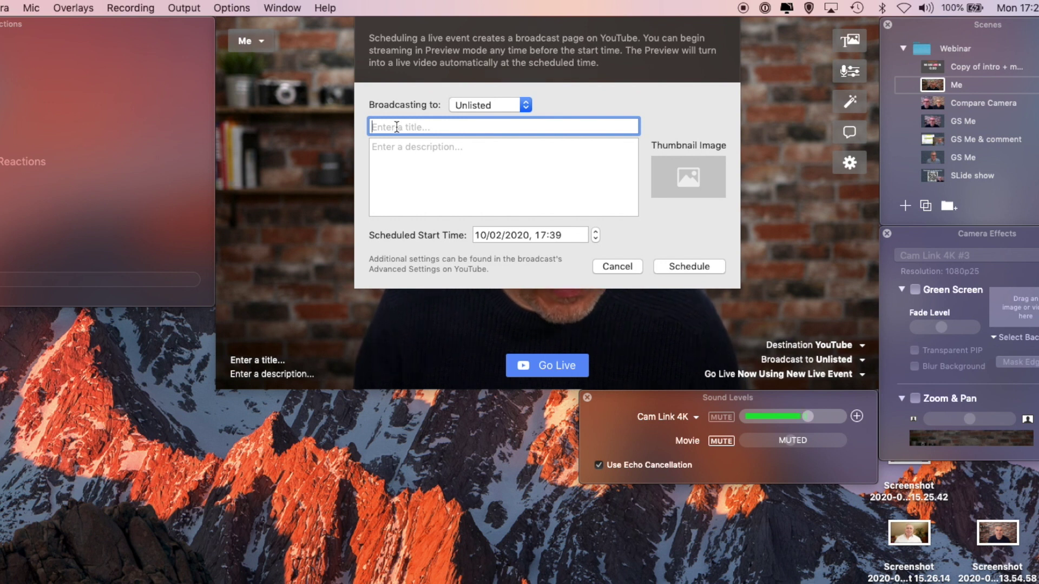
text(binar )
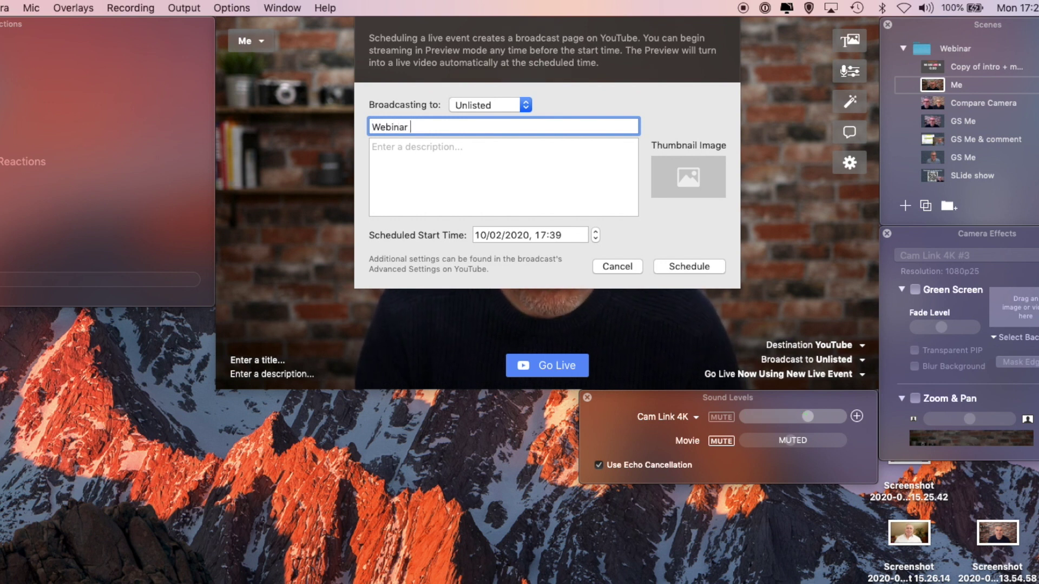
text(title)
key(Tab)
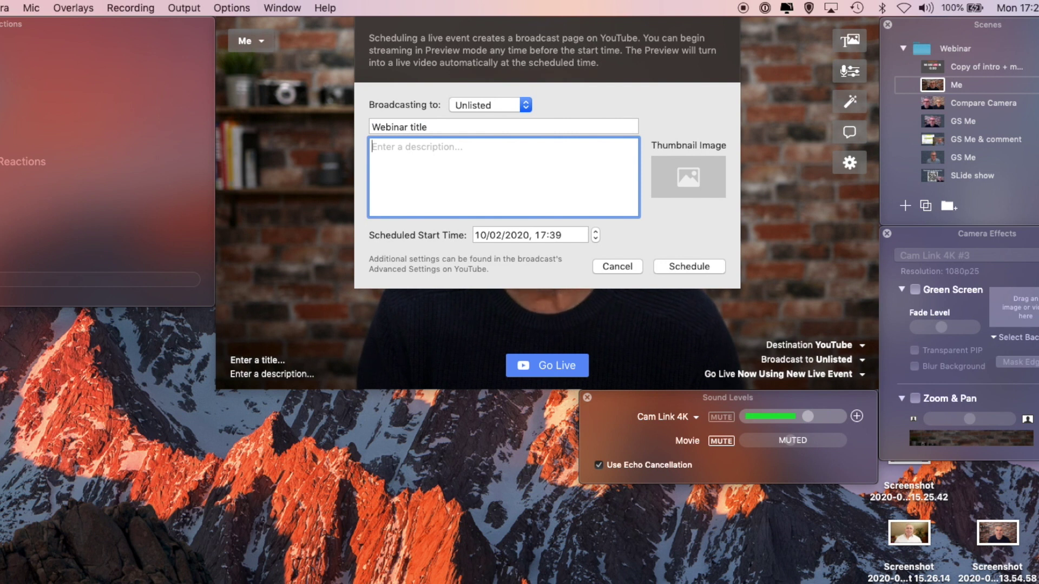
text(Description)
click(700, 177)
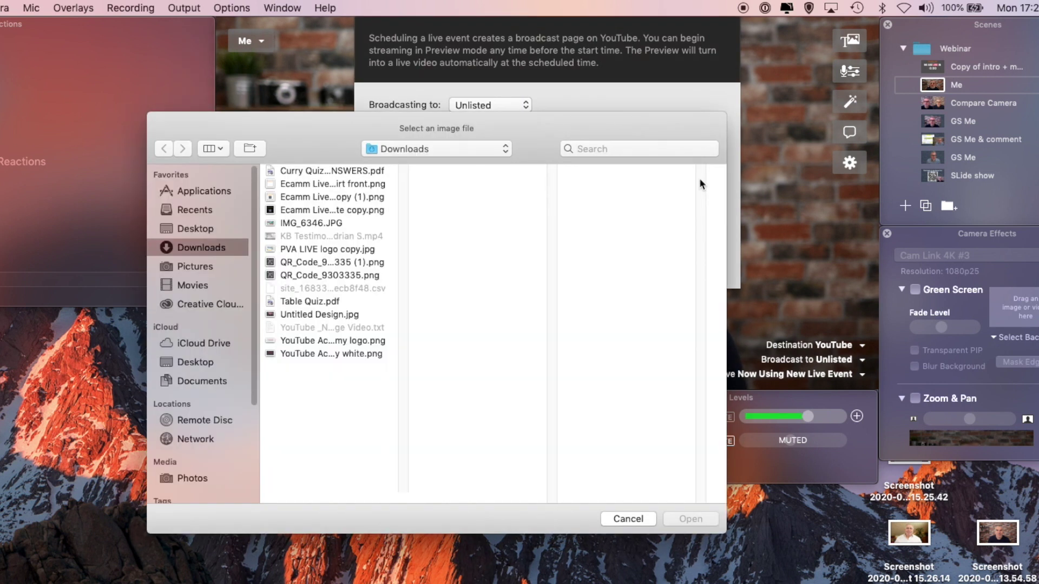
click(345, 264)
click(342, 250)
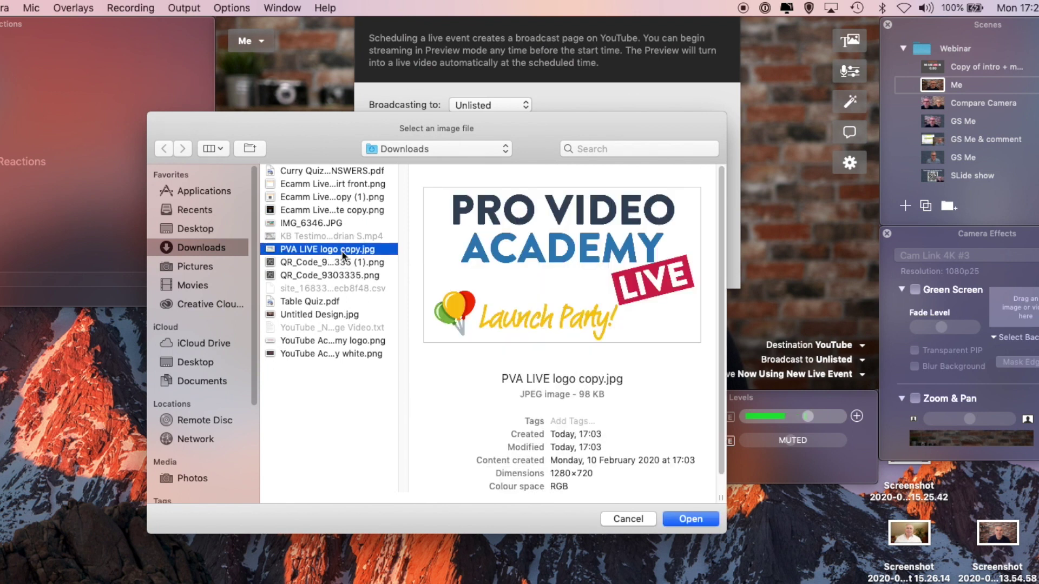
click(689, 519)
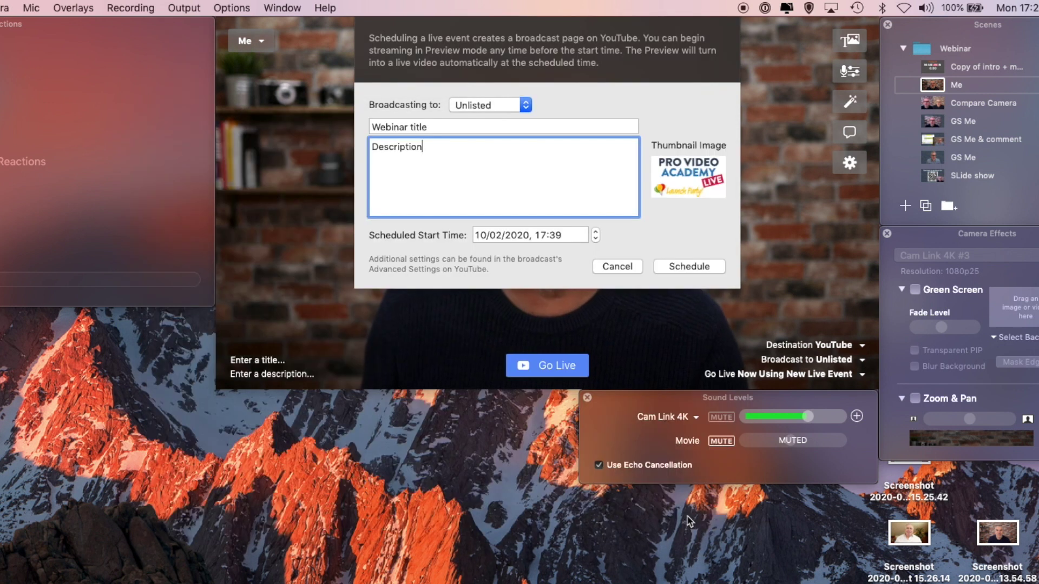
- Set the start to 20/02/2020 at 18:00 and schedule the event
click(479, 236)
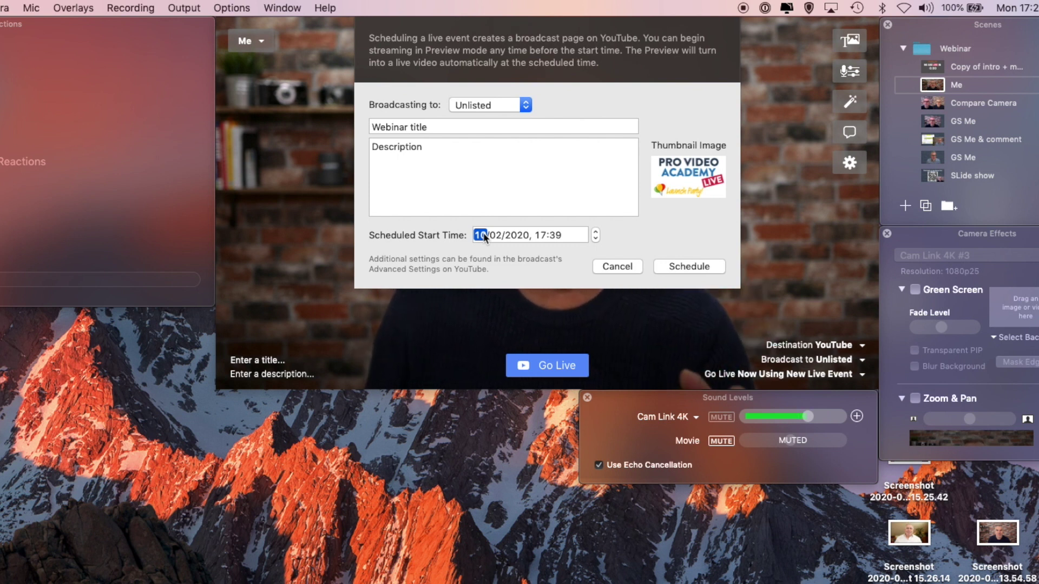
text(20)
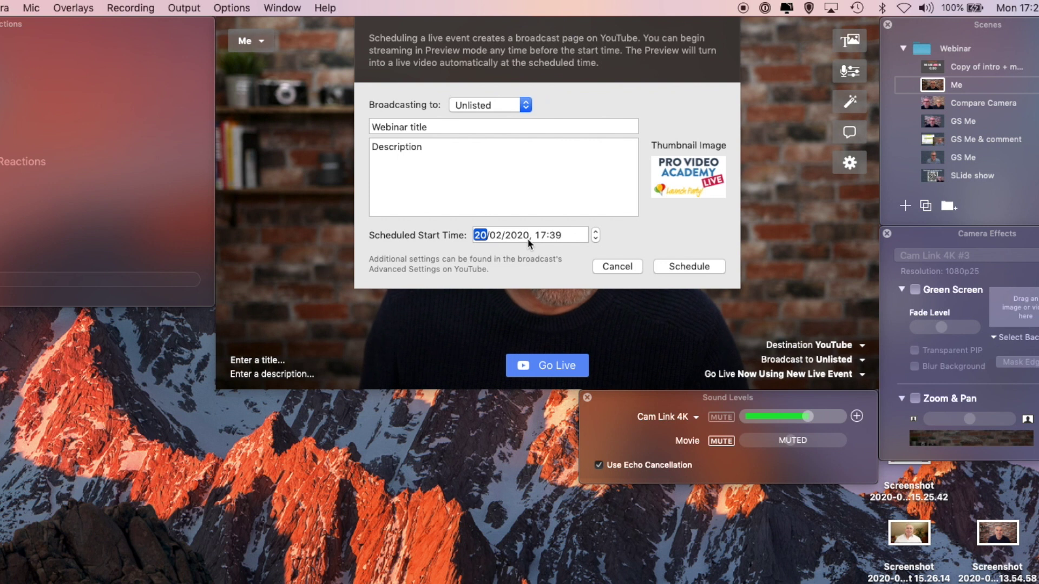
click(541, 235)
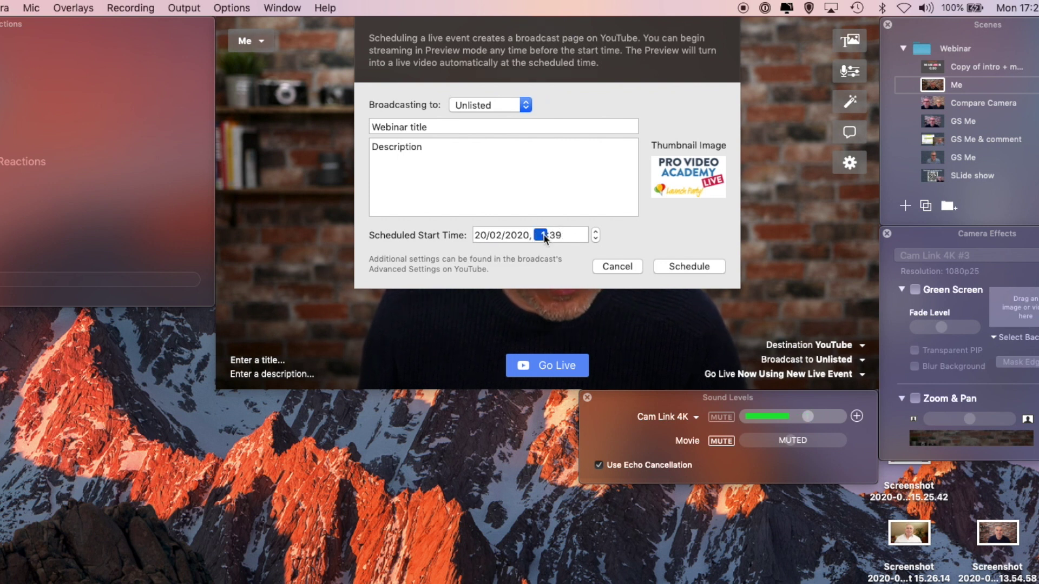
text(18)
click(555, 236)
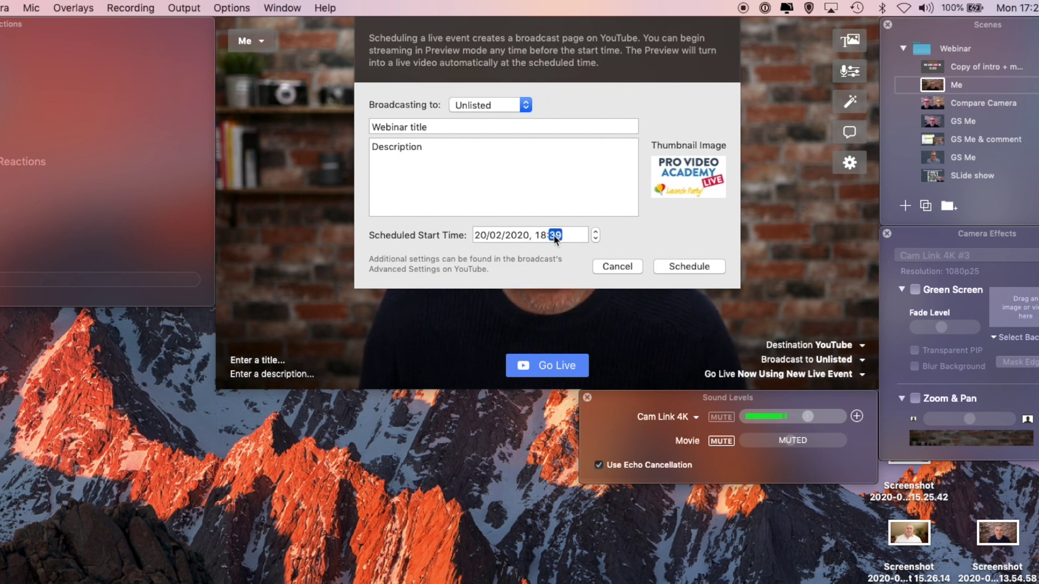
text(00)
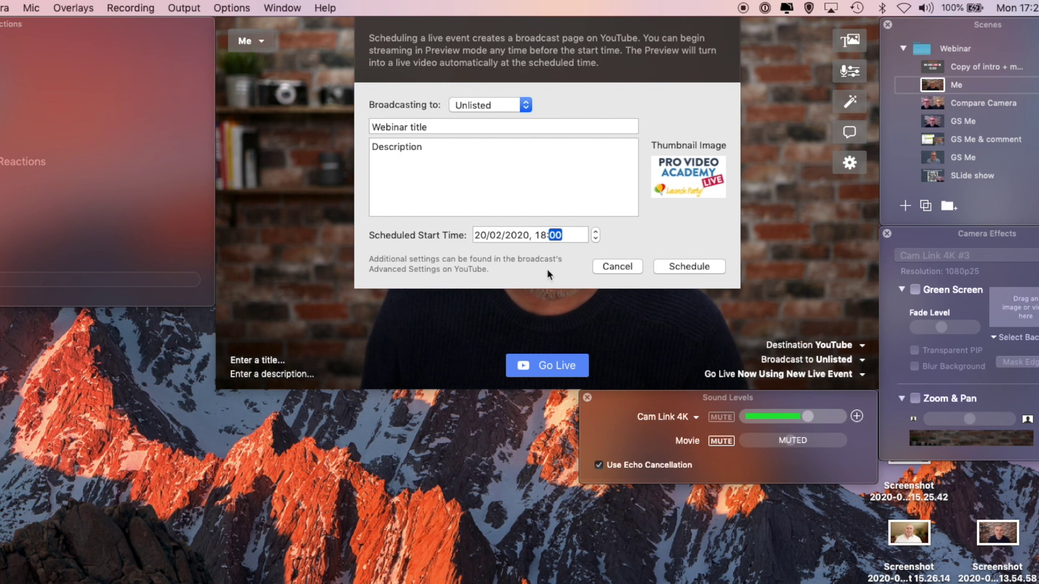
click(680, 267)
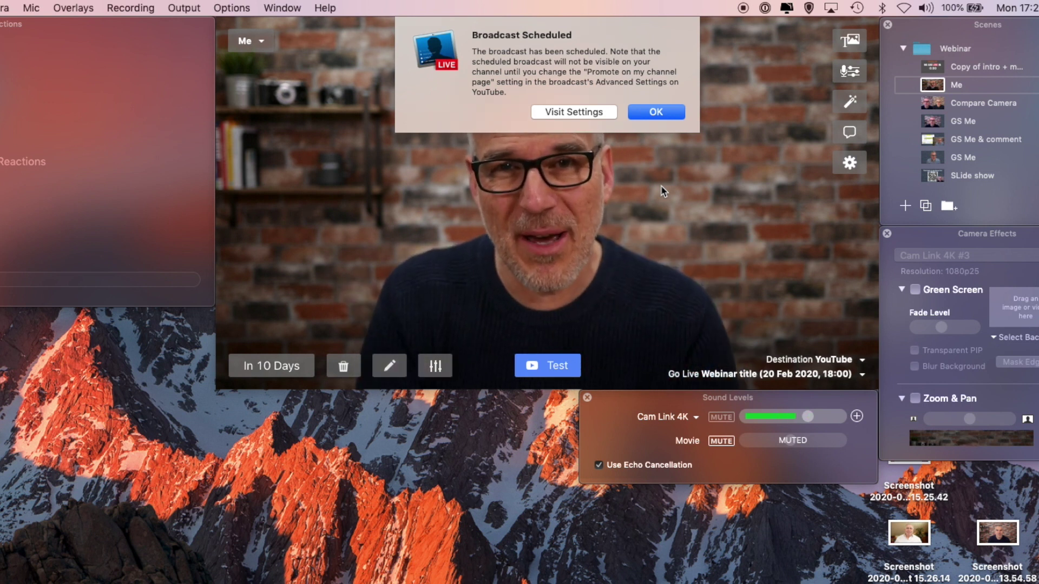
- Dismiss the Broadcast Scheduled alert and check the Webinar title event going live in 10 days
click(656, 112)
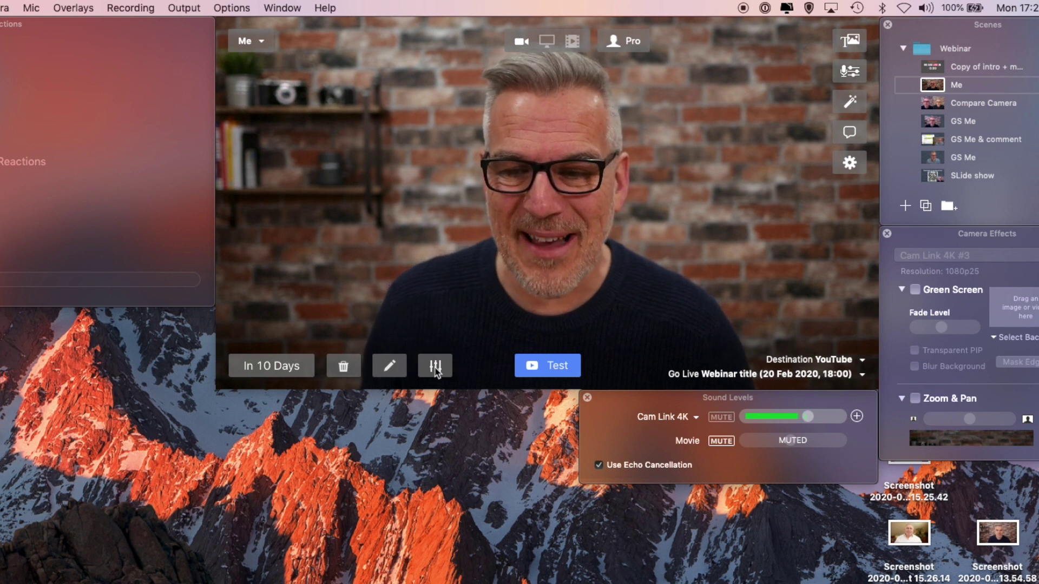
mouse_move(620, 330)
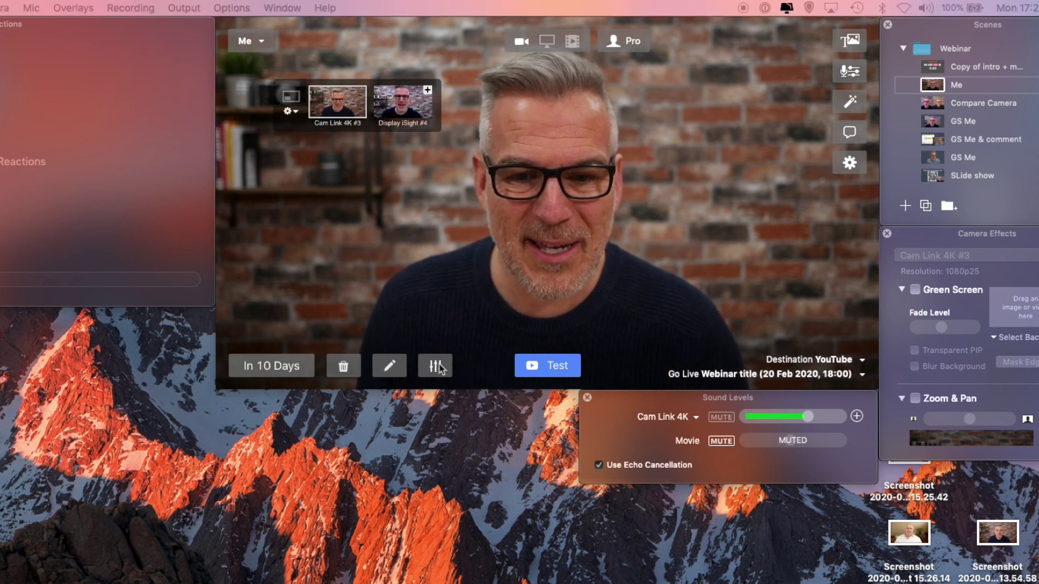
- Open the scheduled broadcast in YouTube Studio in the browser
click(820, 263)
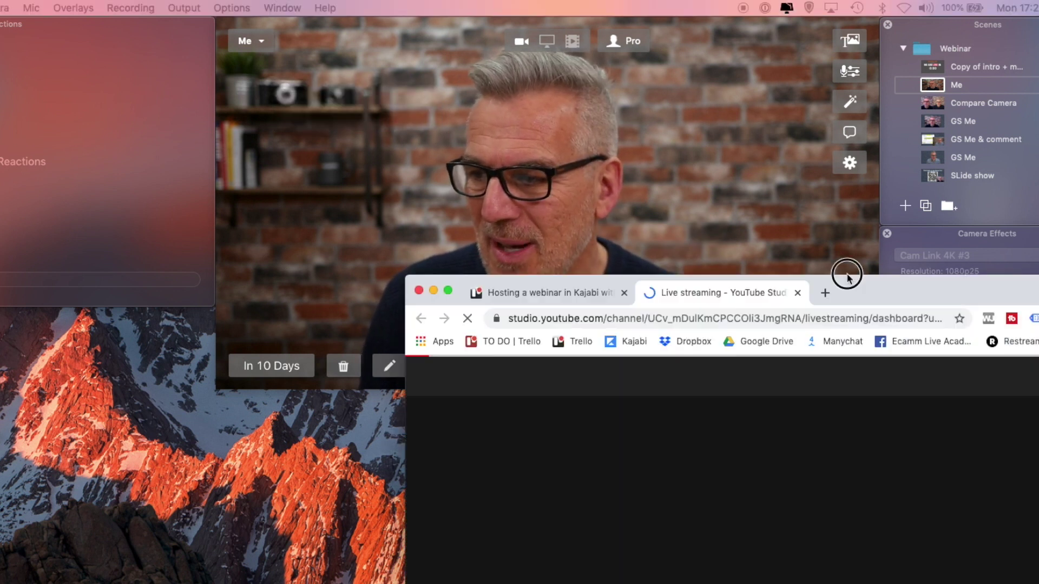
drag(820, 263, 465, 32)
click(853, 434)
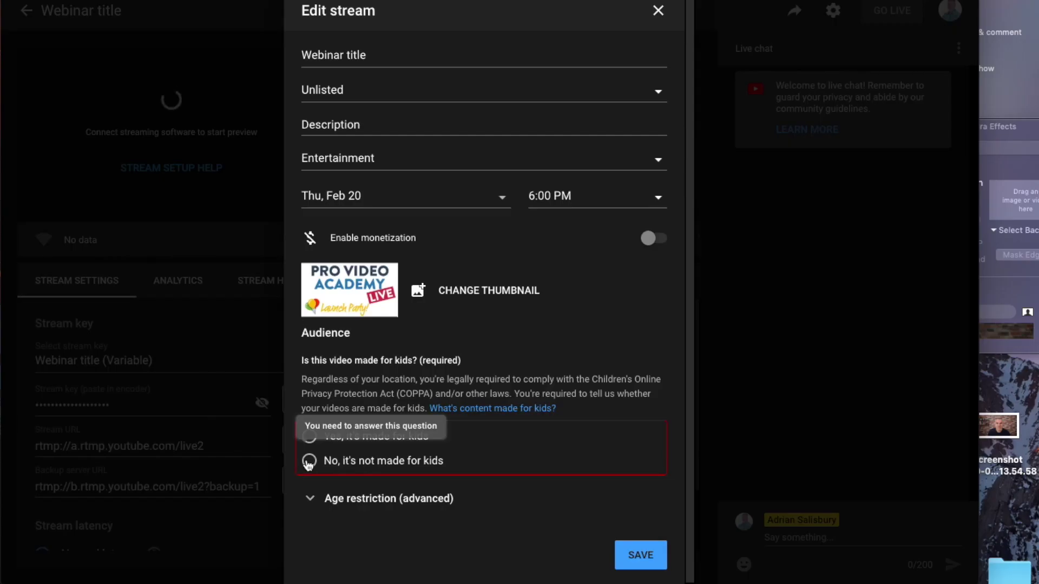
- Mark the stream as not made for kids, save, and switch stream latency to Low-latency
click(309, 462)
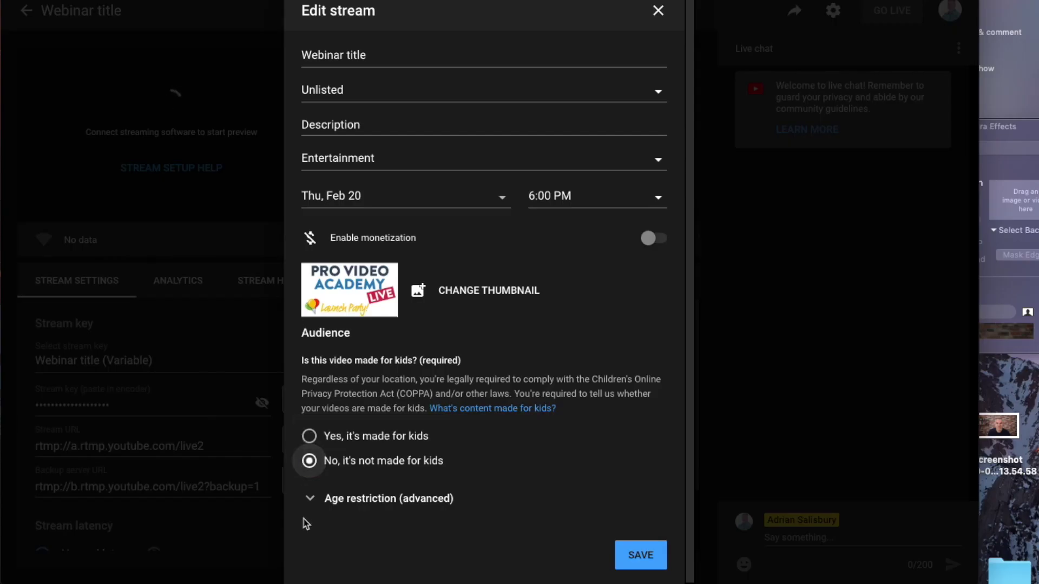
click(641, 556)
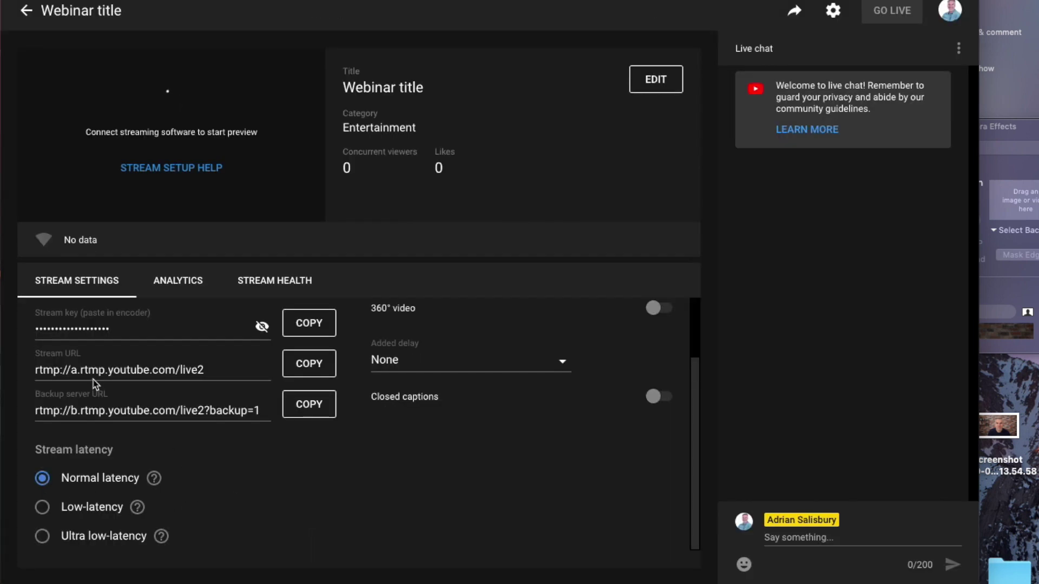
scroll(151, 327, down, 2)
click(43, 508)
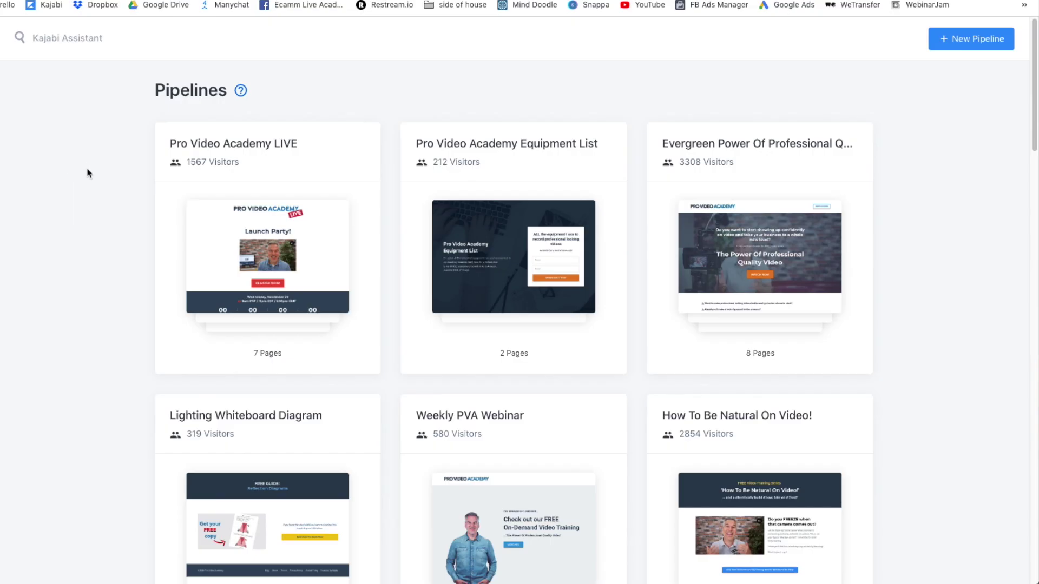
- Create a pipeline from the Zoom Webinar OVO template named TEST Zoom Webinar OVO
click(976, 41)
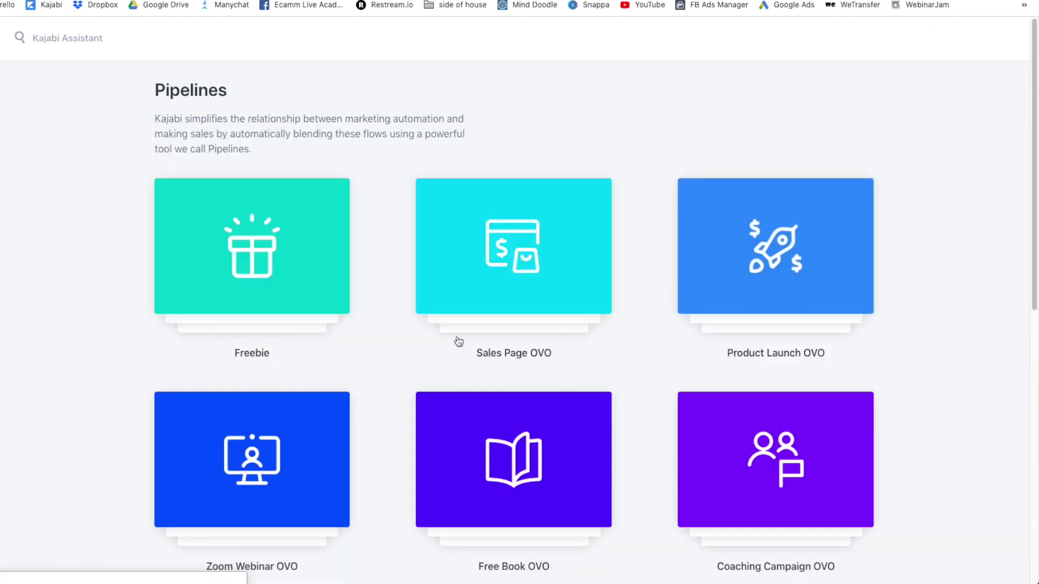
scroll(395, 373, down, 3)
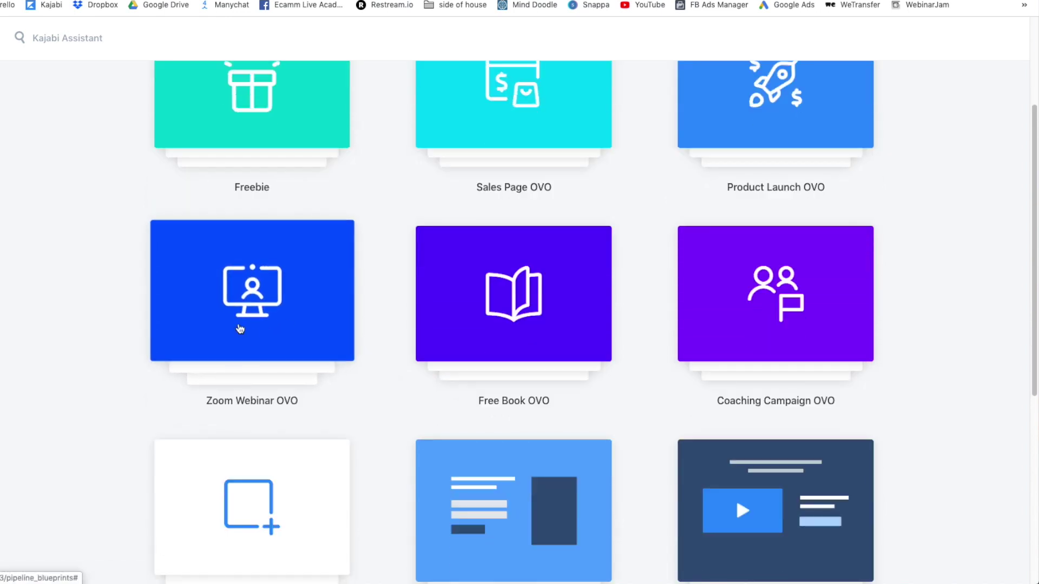
click(252, 289)
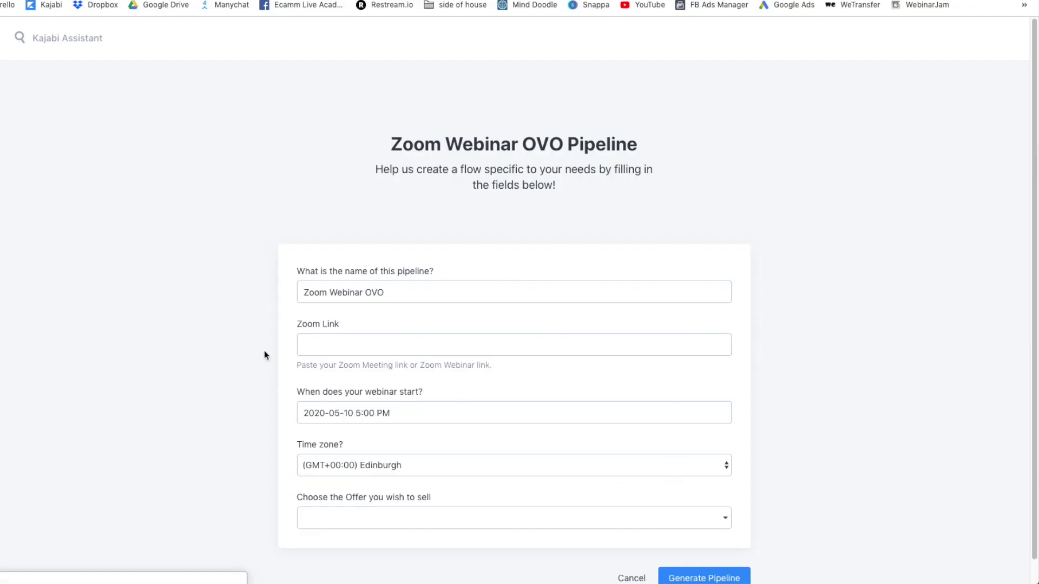
click(301, 292)
text(TEST Zoom Webinar OVO)
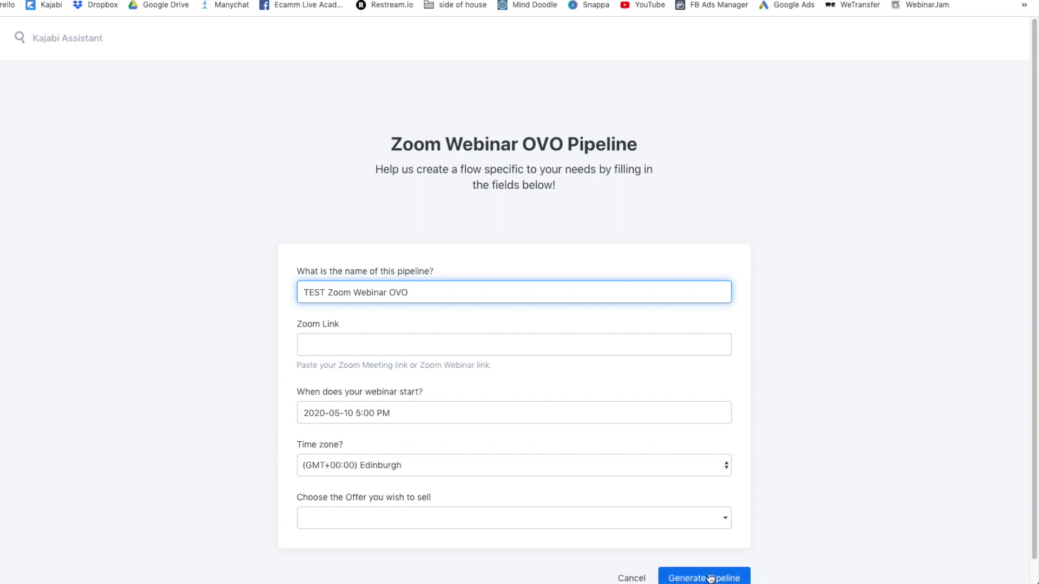
- Set the webinar start to May 20, 2020 at 6:00 PM and generate the pipeline
click(349, 413)
click(399, 572)
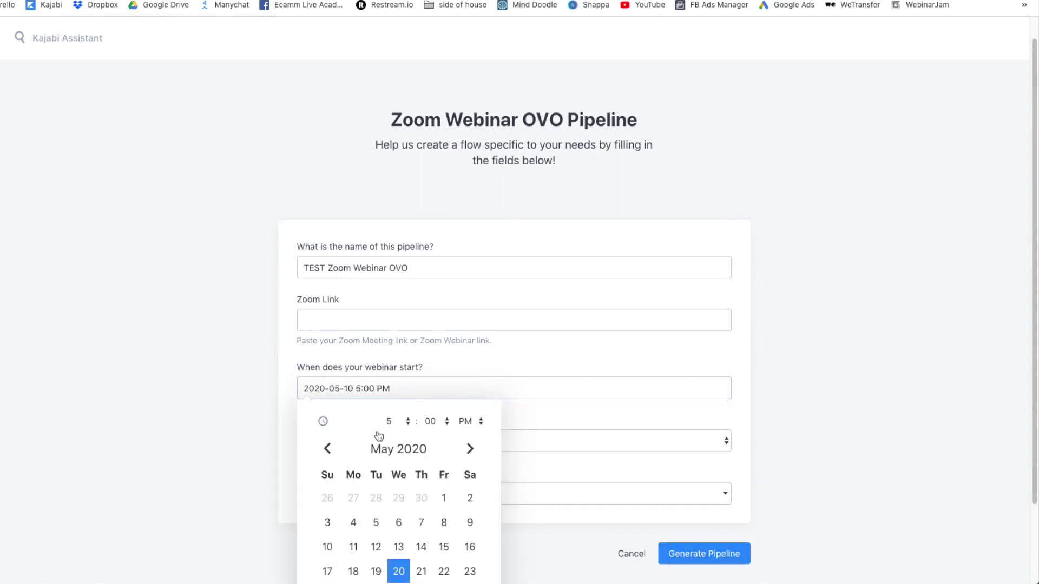
click(411, 421)
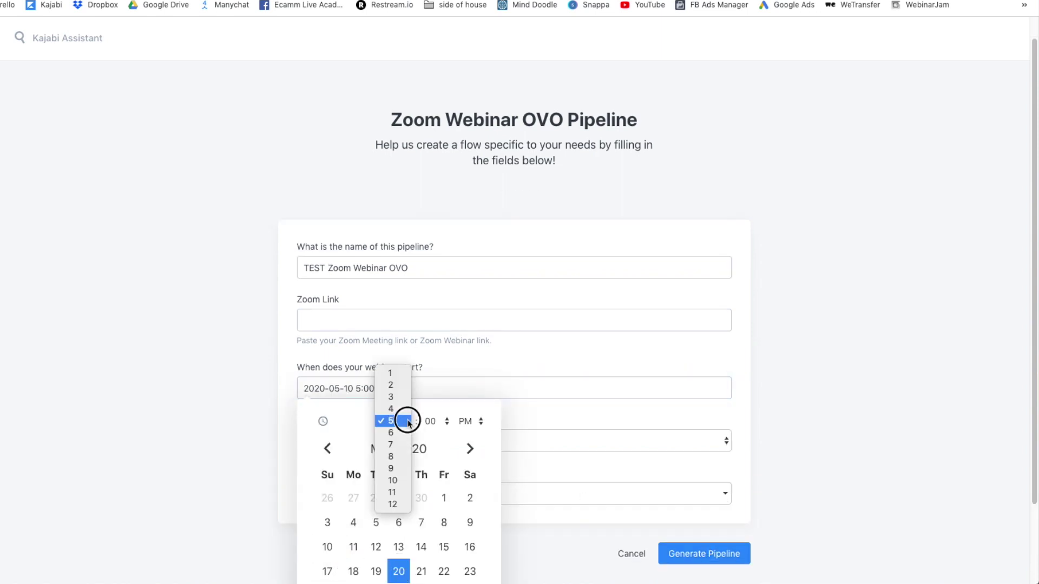
click(398, 433)
scroll(199, 460, down, 3)
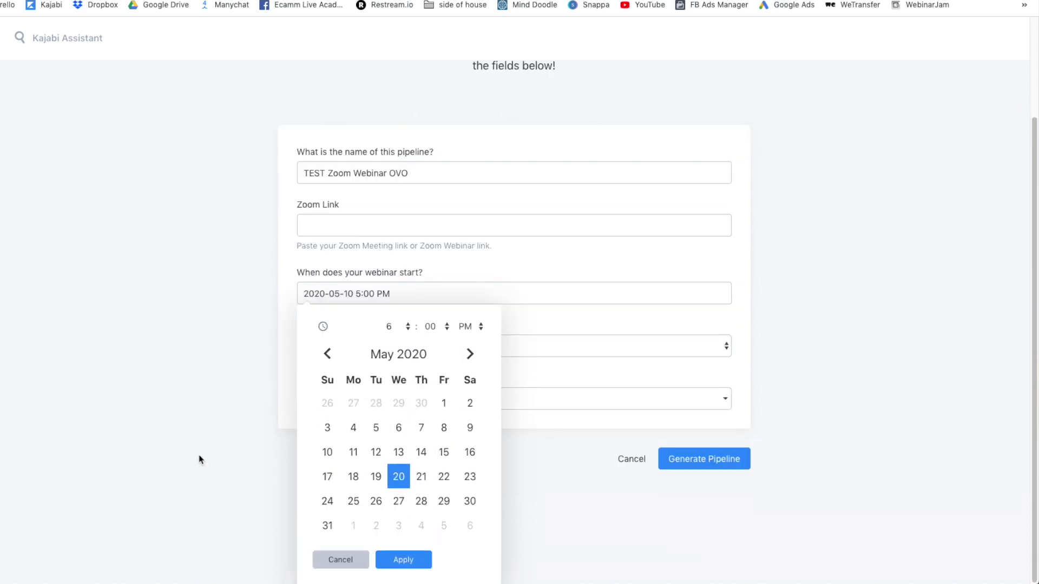
click(404, 566)
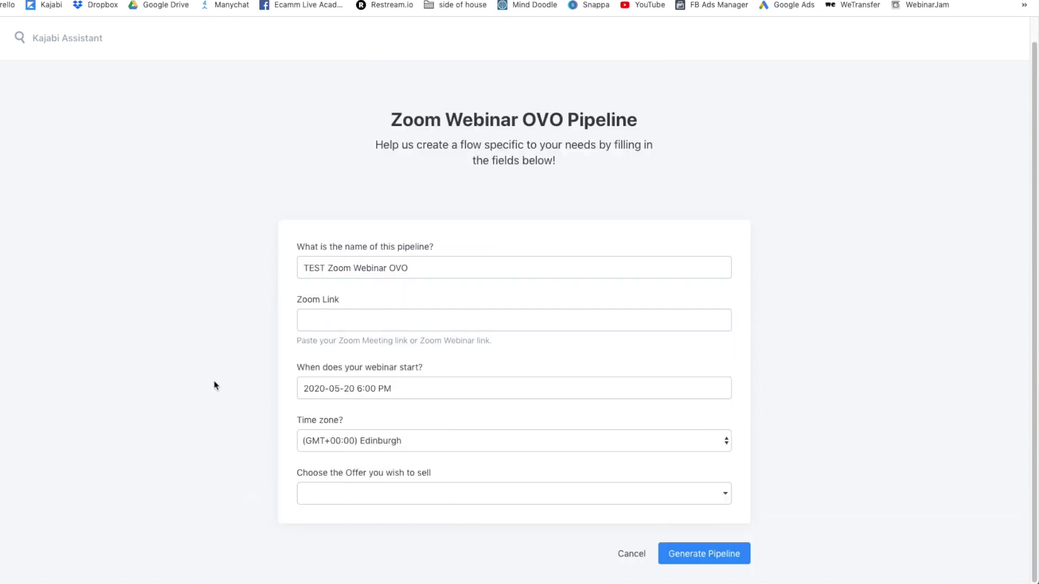
click(697, 553)
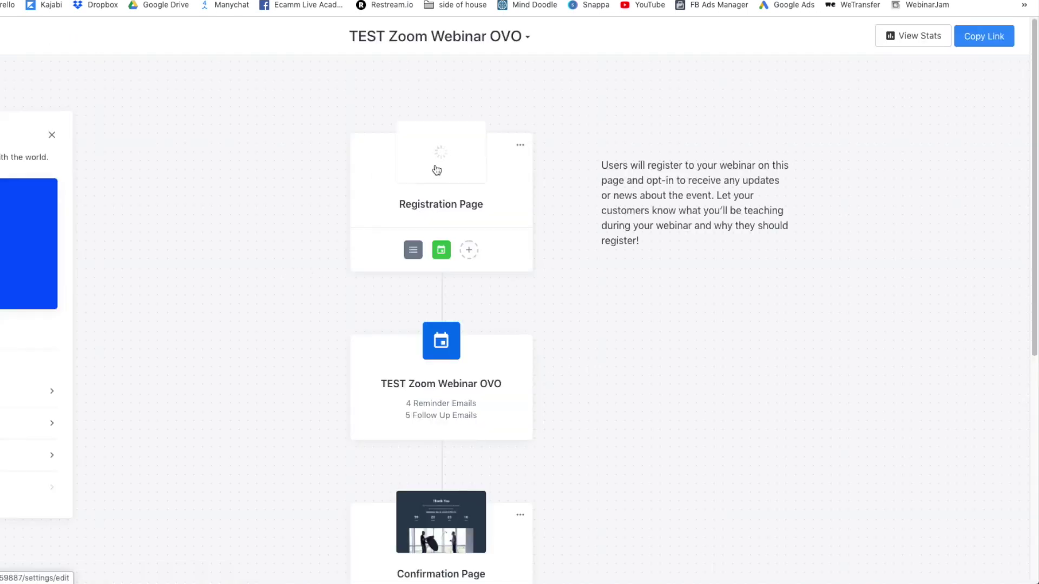
scroll(307, 262, down, 3)
scroll(349, 292, down, 2)
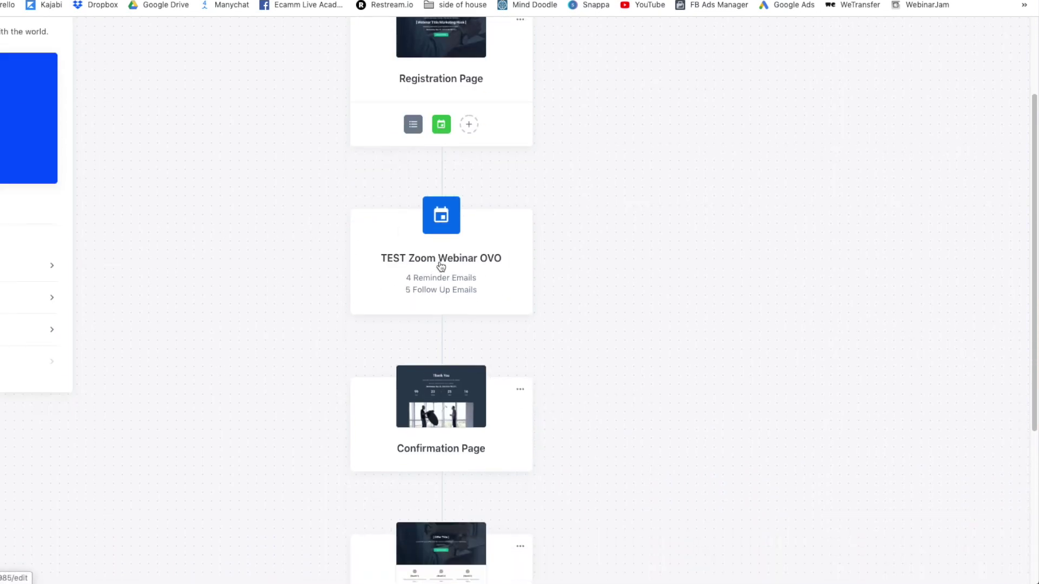
click(439, 285)
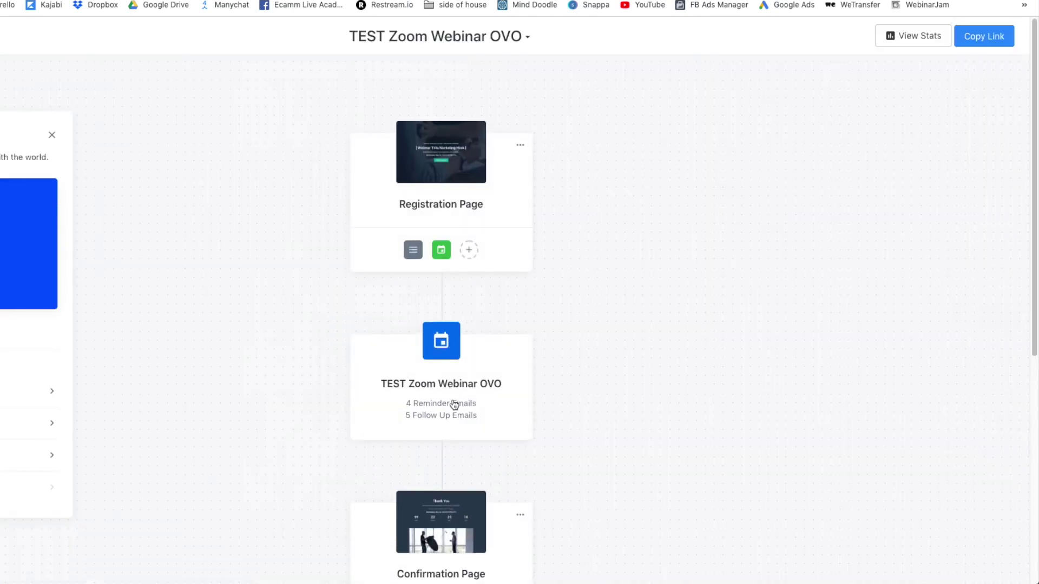
scroll(297, 444, down, 1)
scroll(297, 444, down, 4)
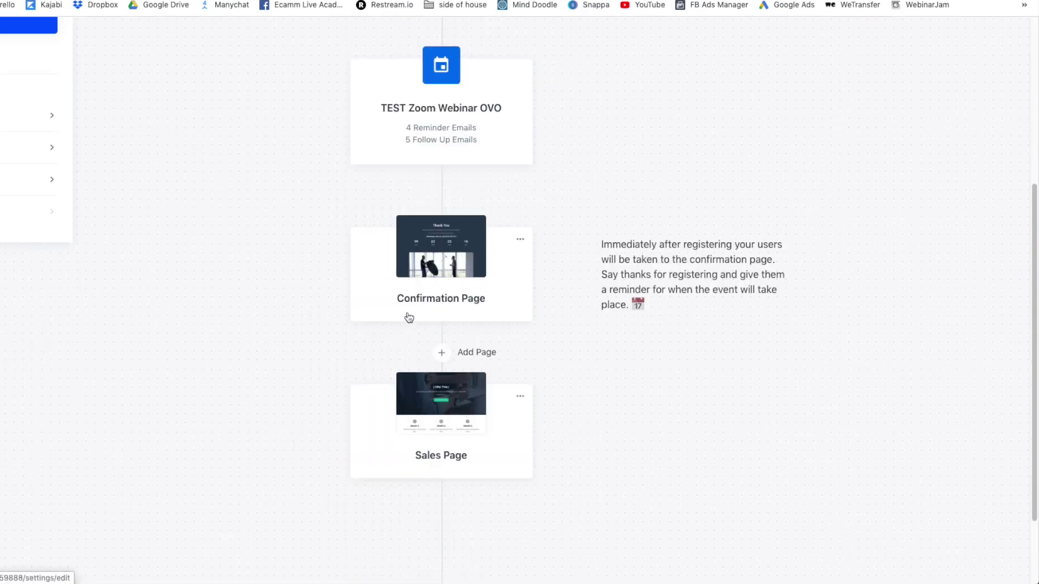
scroll(255, 329, up, 1)
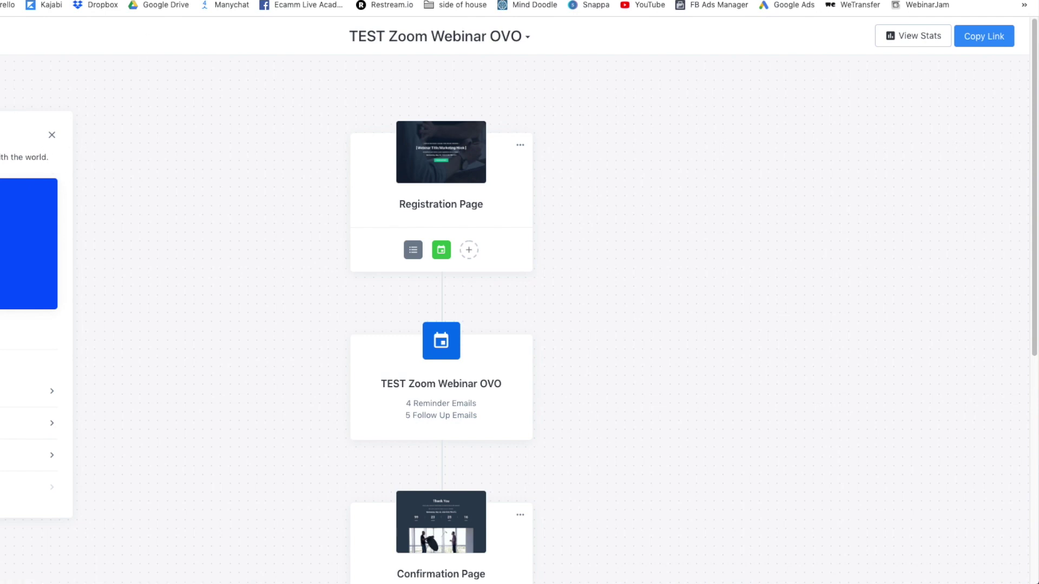
- Return to Pipelines and open the Pro Video Academy LIVE registration page
key(alt+Left)
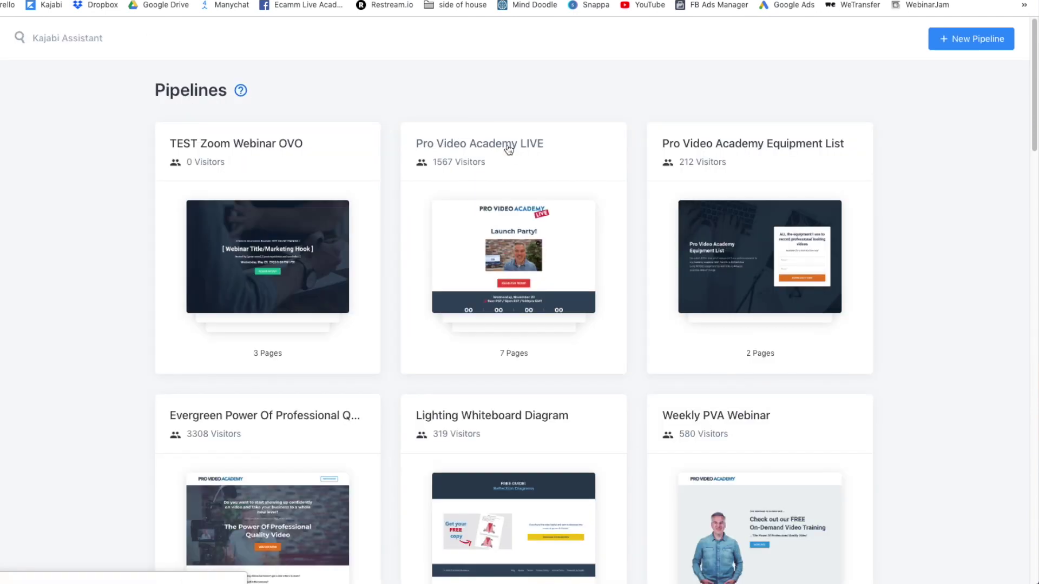
click(508, 150)
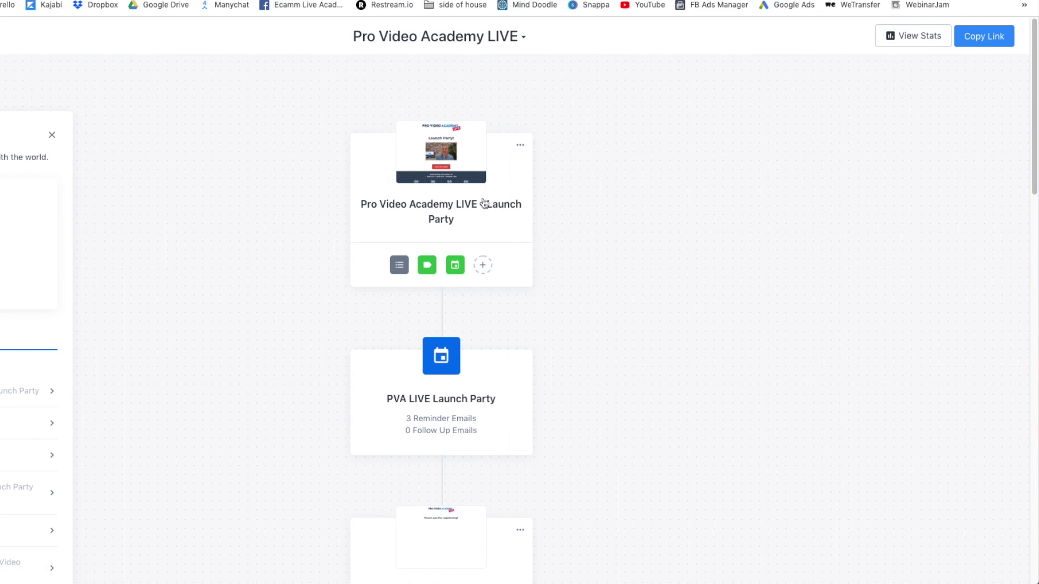
click(421, 161)
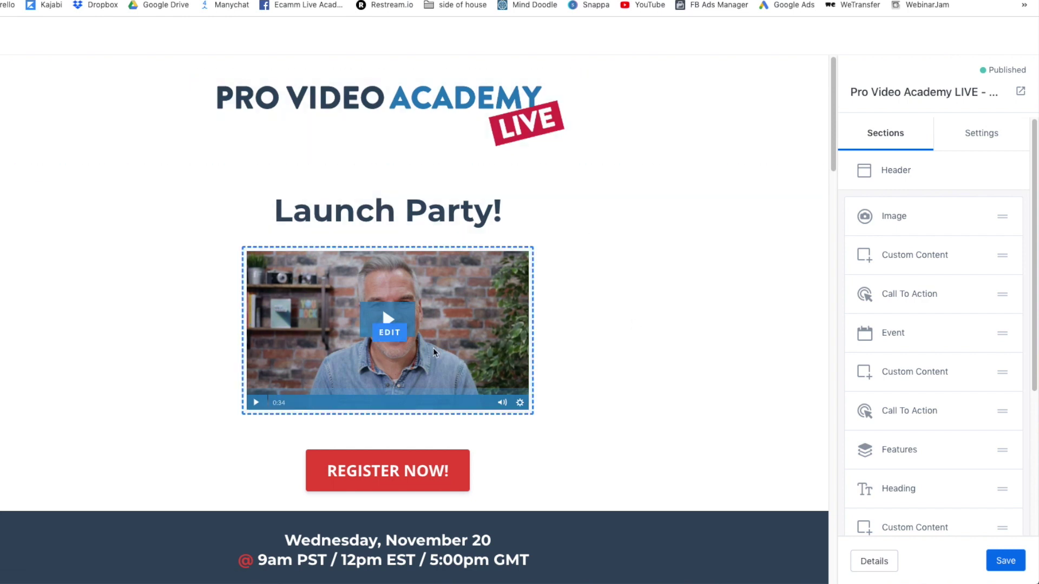
- Check that the REGISTER NOW button's call to action links to #two-step
scroll(587, 368, down, 2)
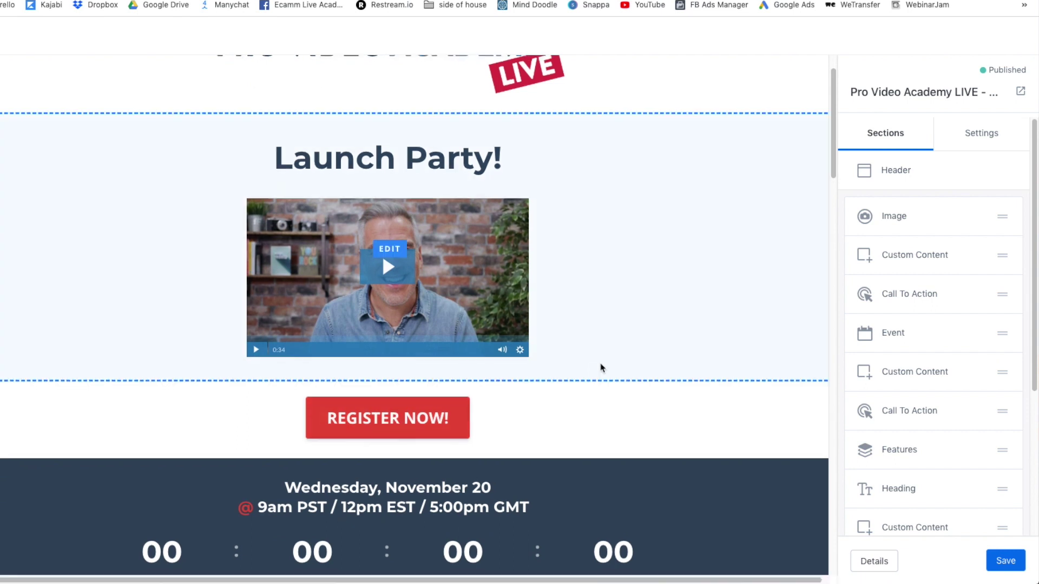
scroll(602, 368, down, 3)
click(426, 296)
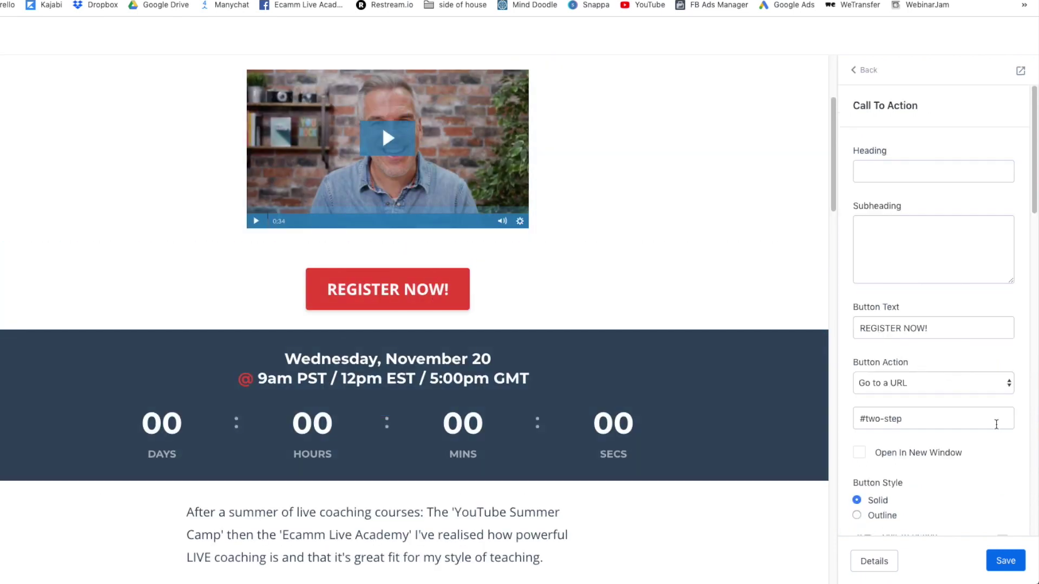
scroll(1002, 437, down, 4)
scroll(997, 403, up, 4)
scroll(719, 319, down, 1)
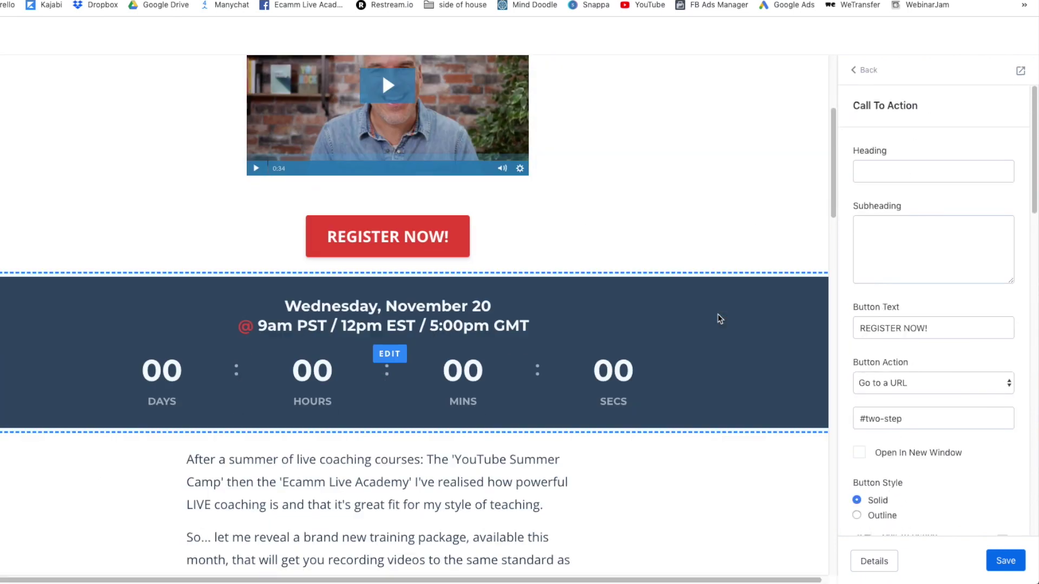
scroll(641, 387, down, 12)
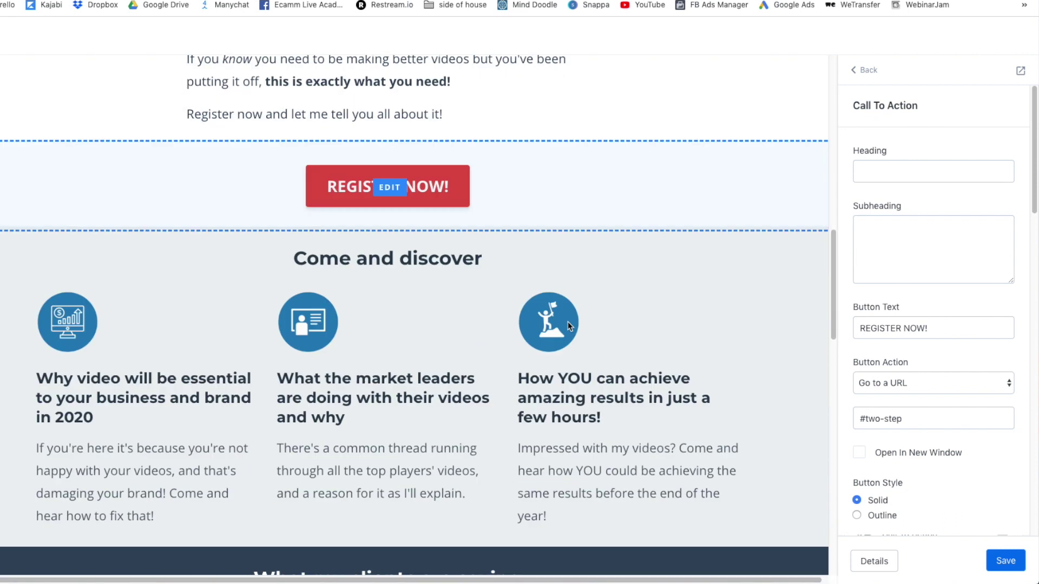
scroll(574, 328, down, 18)
scroll(585, 329, up, 20)
scroll(590, 324, up, 3)
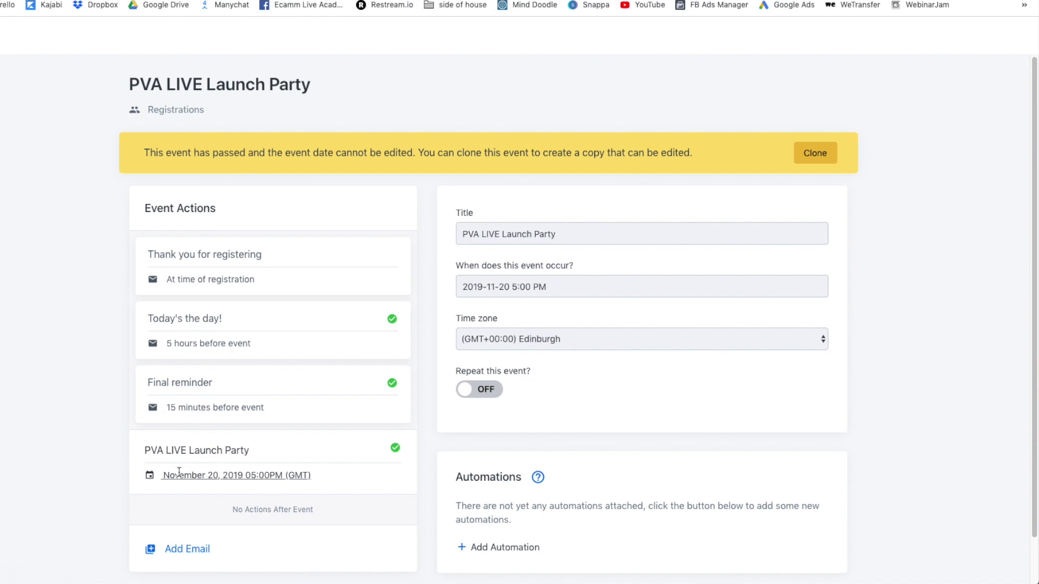
- Scroll through the PVA LIVE Launch Party event settings before opening the thank-you page
scroll(89, 420, down, 1)
scroll(89, 420, up, 1)
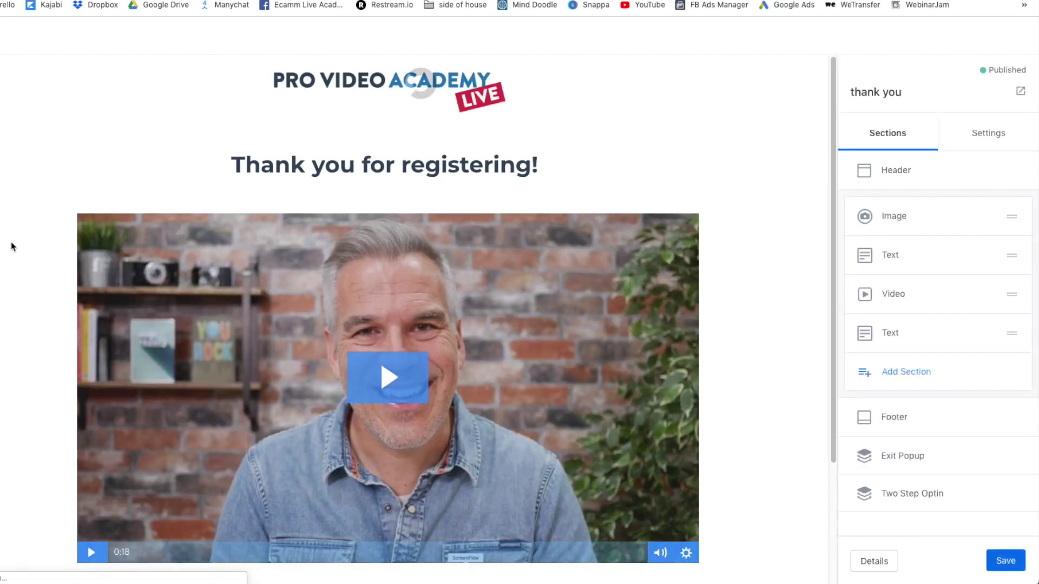
- Scroll the Join The Launch Party! page editor to view its replay and JOIN buttons
scroll(51, 474, down, 3)
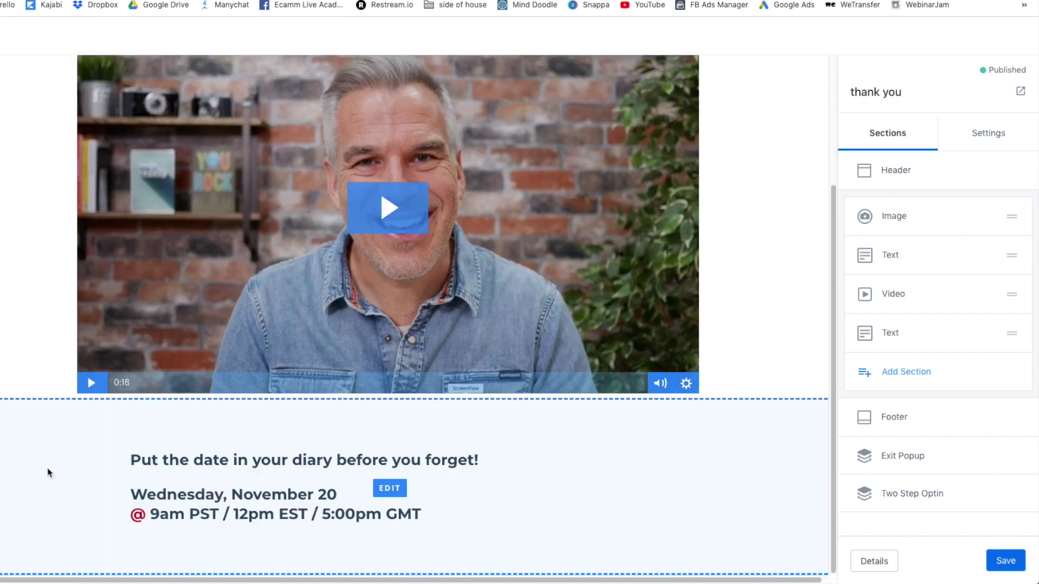
scroll(55, 466, up, 1)
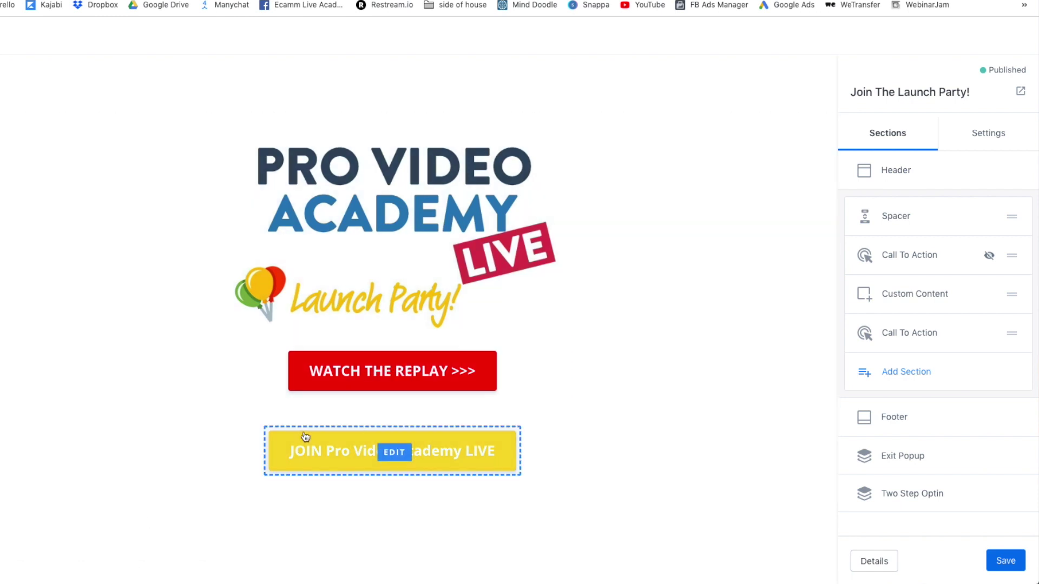
- Change the red WATCH THE REPLAY button's action to 'Open two step optin popup'
click(484, 454)
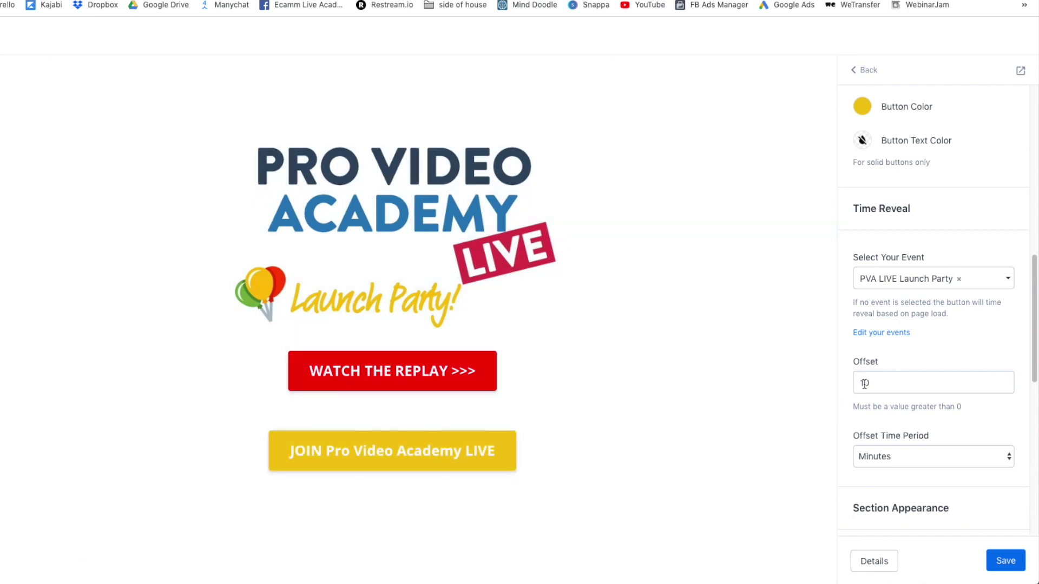
scroll(922, 406, up, 8)
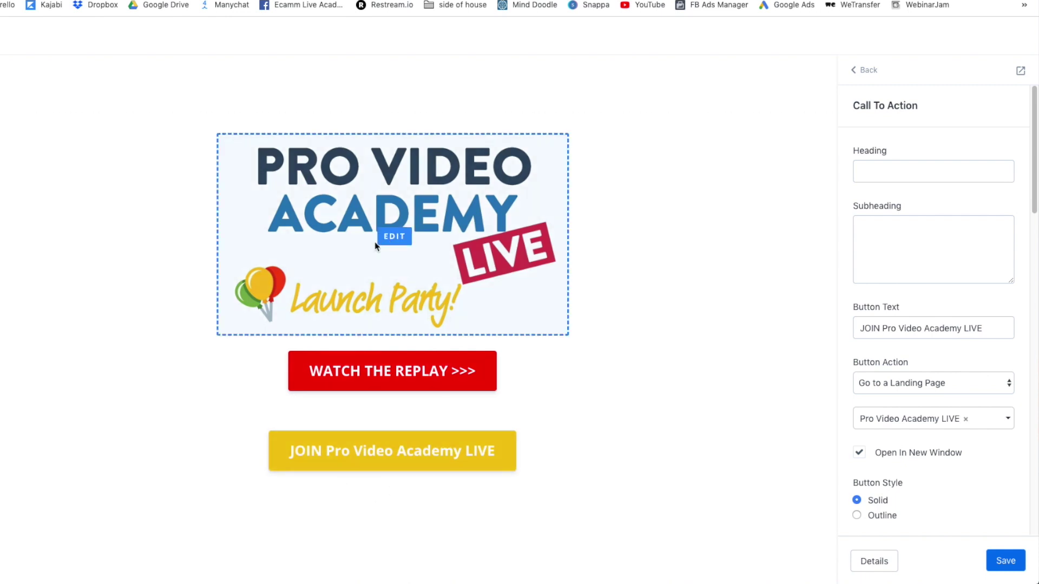
click(330, 256)
click(366, 373)
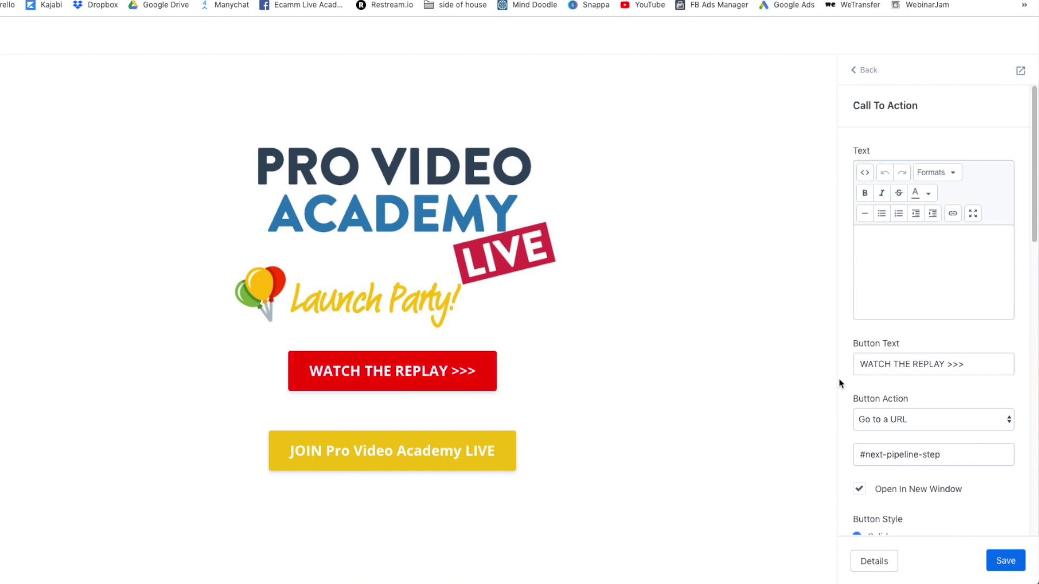
scroll(938, 389, down, 2)
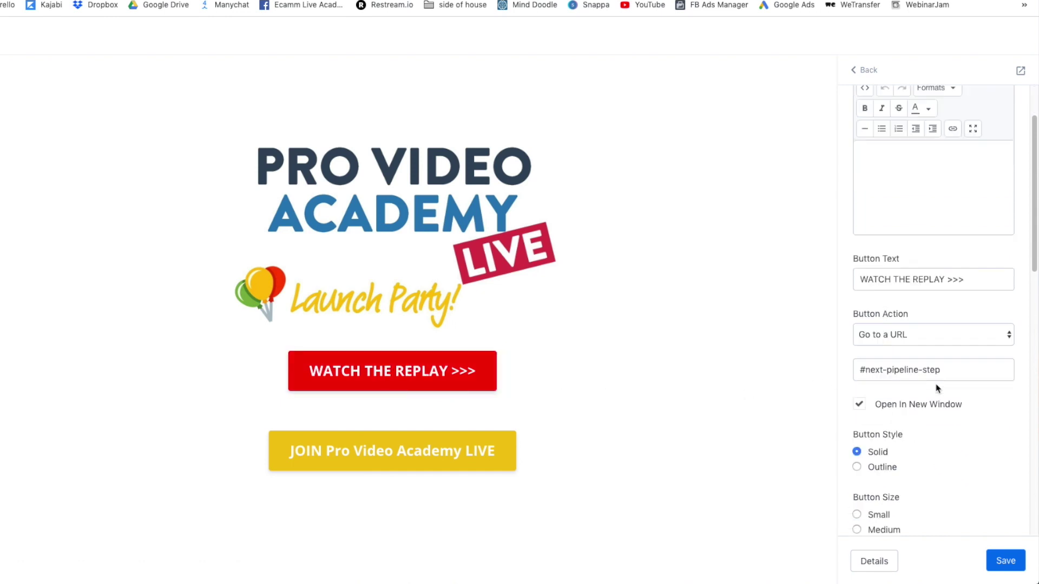
click(938, 338)
click(936, 350)
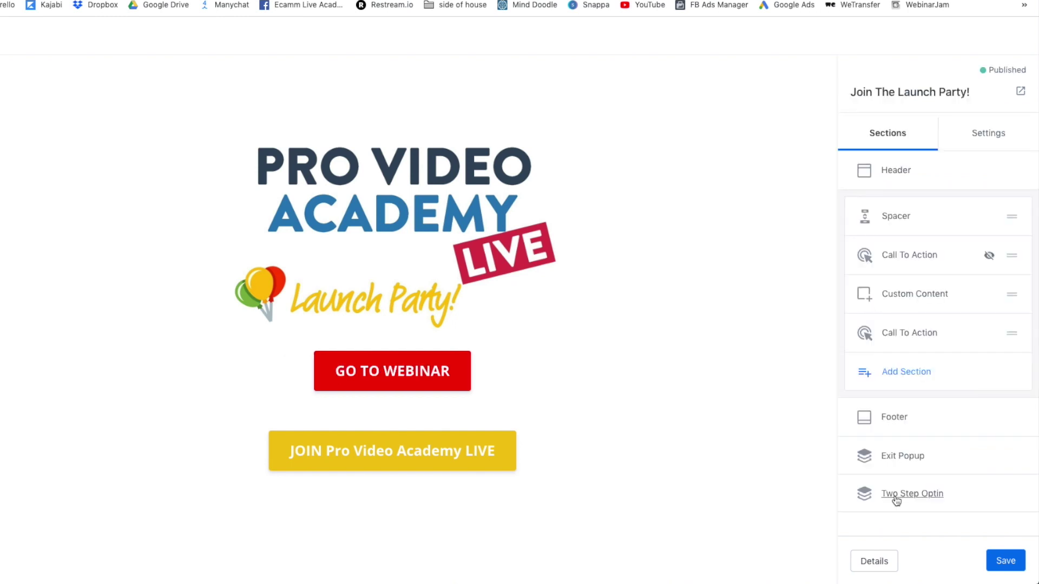
- Show the two-step opt-in popup in the editor, keeping its thank-you page as Go to a URL
click(893, 498)
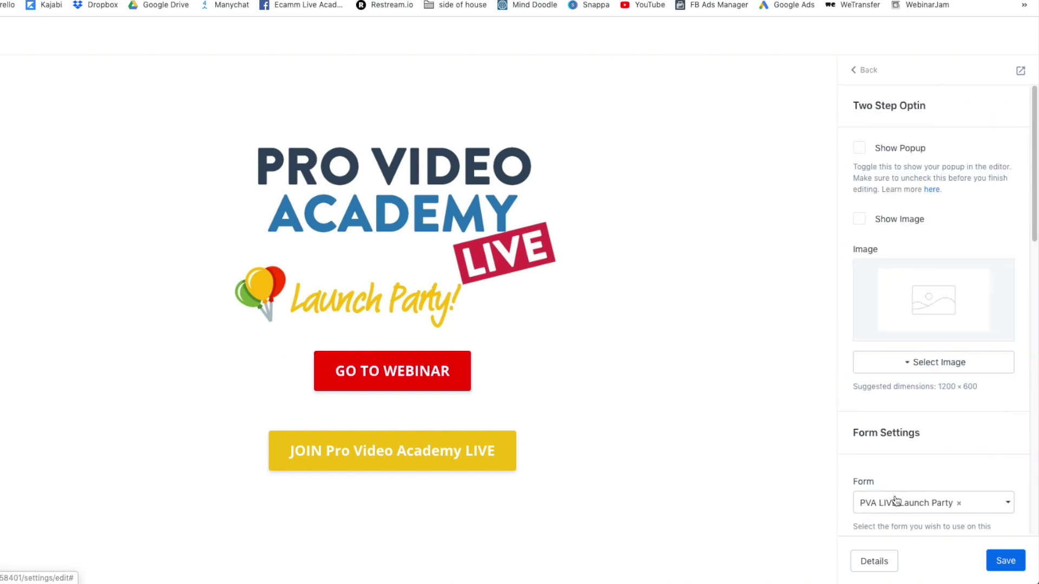
click(860, 148)
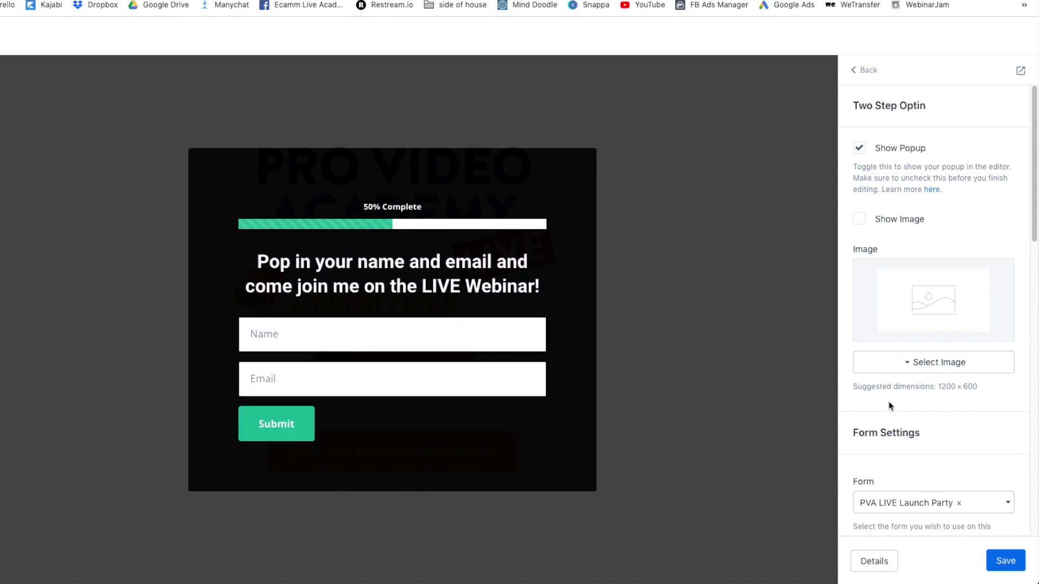
scroll(890, 406, down, 3)
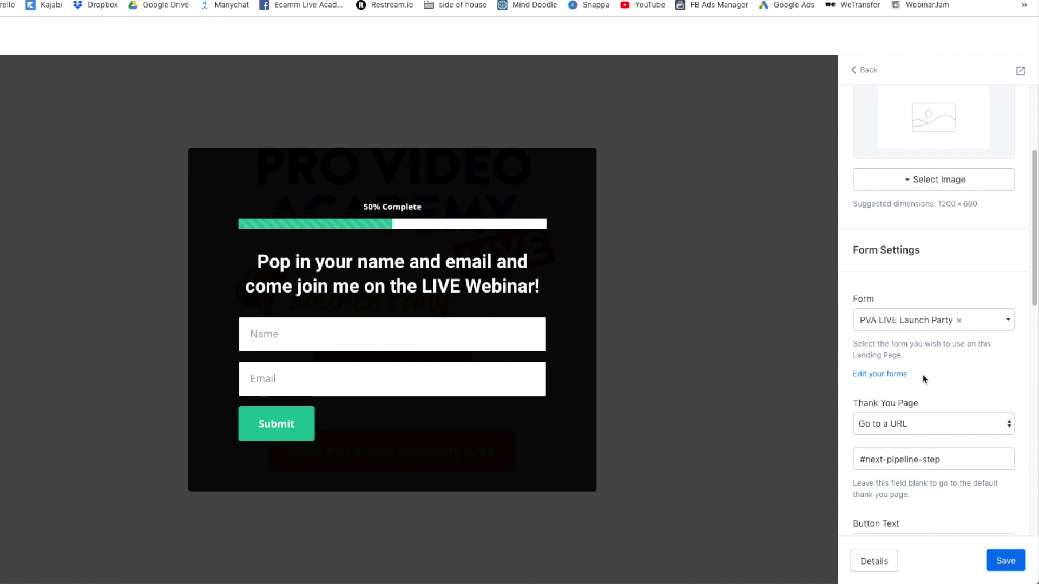
scroll(924, 379, down, 2)
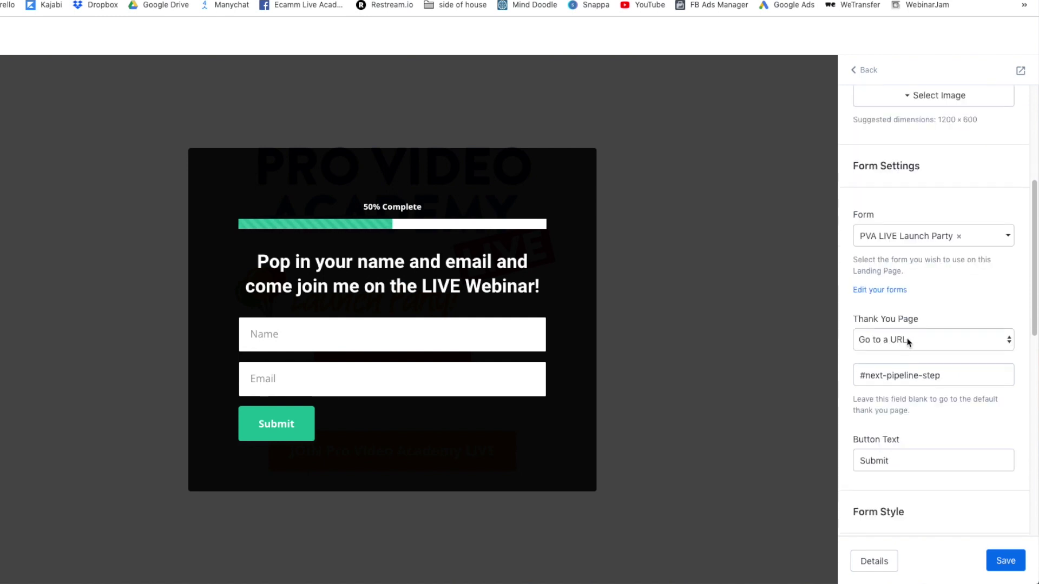
click(908, 343)
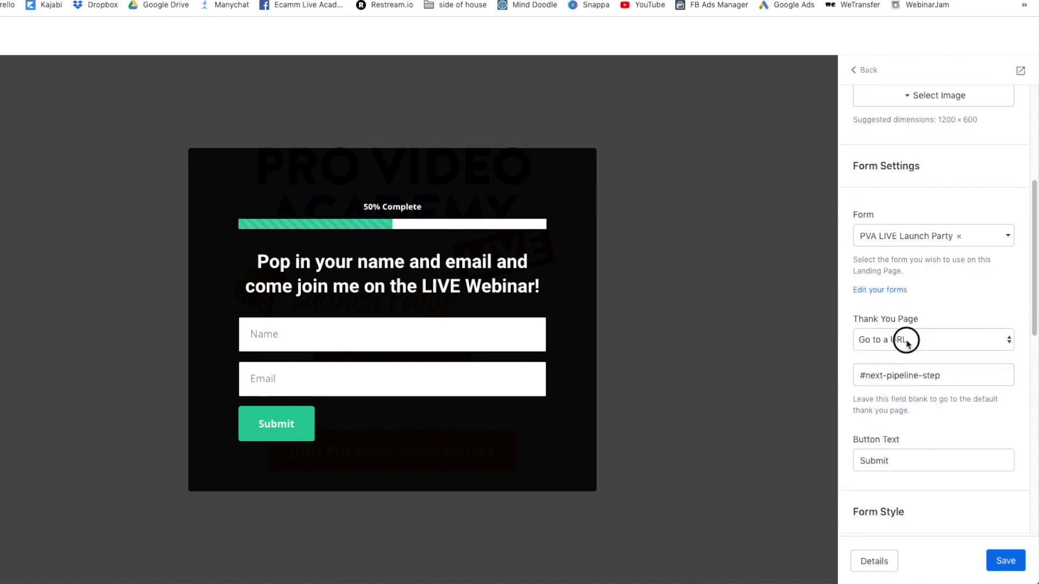
click(916, 372)
- Select the thank-you URL text and copy the broadcast's YouTube URL from Ecamm Live
triple_click(917, 375)
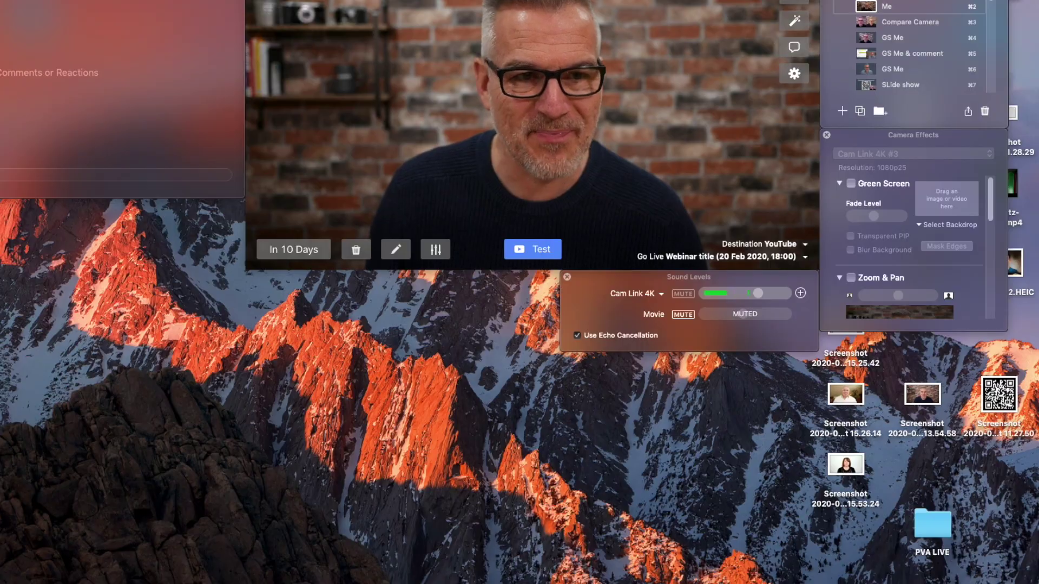
click(109, 10)
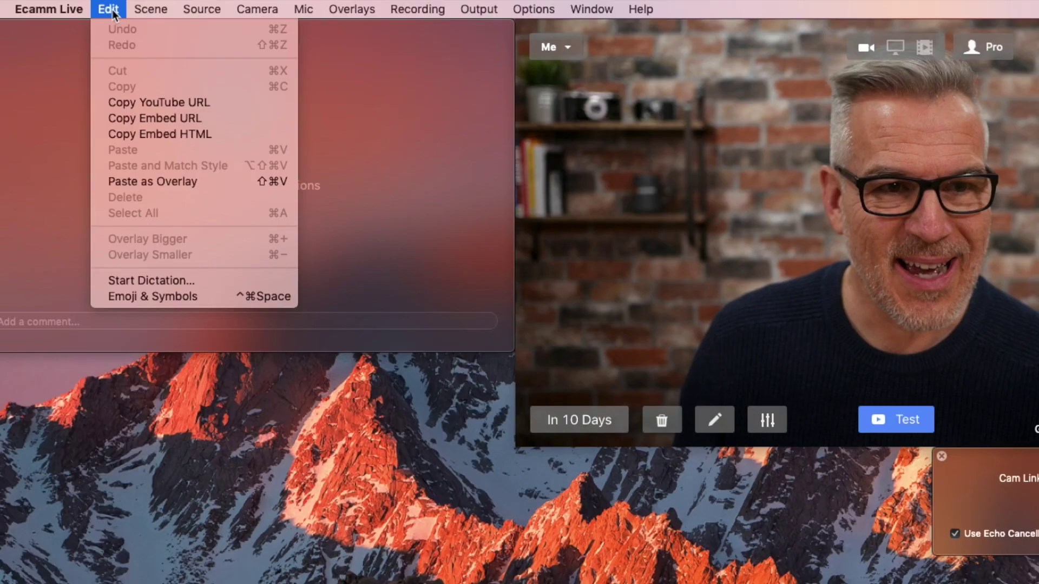
click(121, 102)
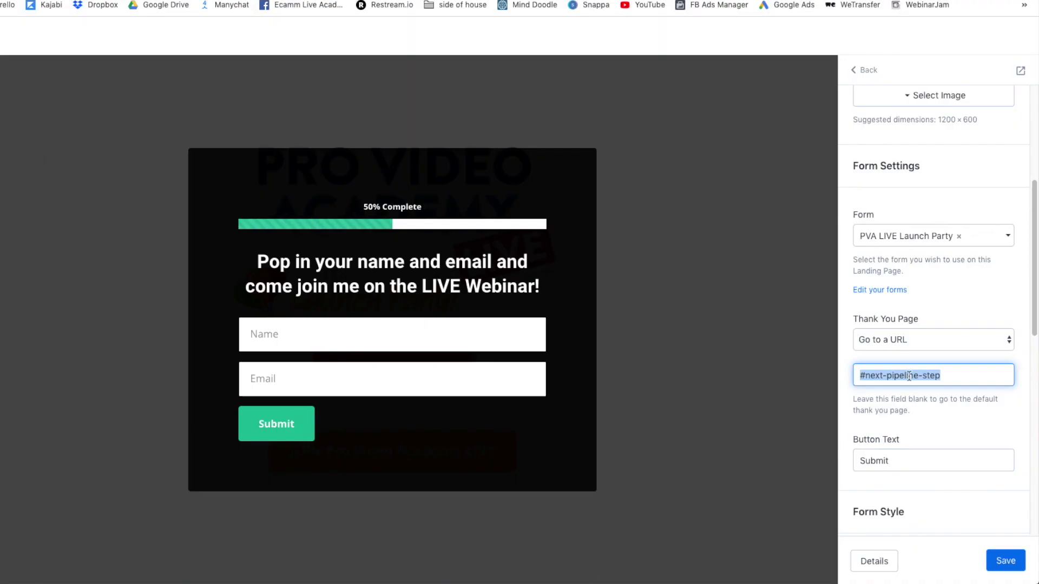
- Paste the YouTube watch URL as the thank-you page URL, then review the TEST Zoom Webinar OVO Email #4 'Join us here:' line
key(super+v)
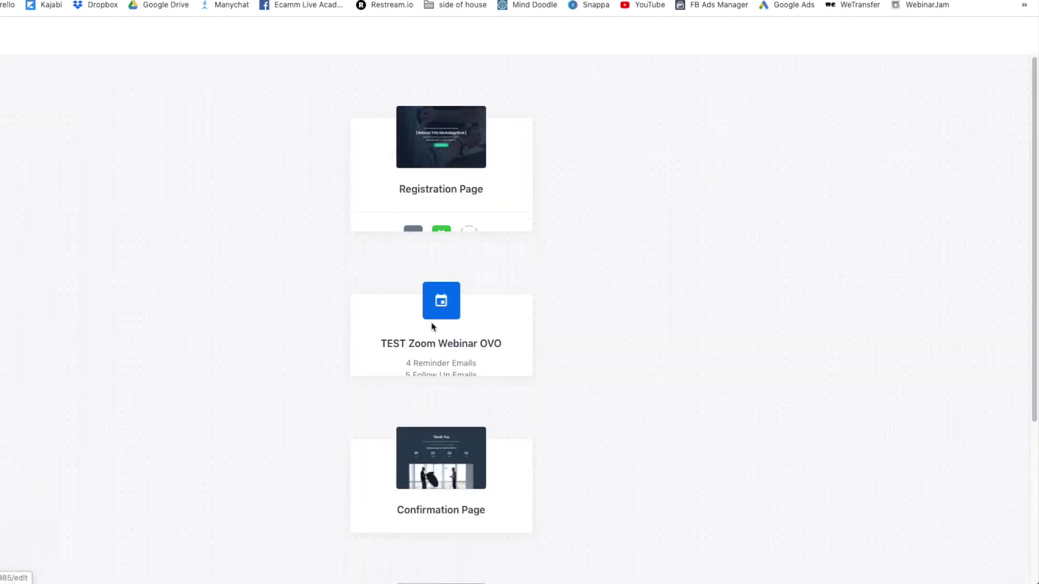
click(433, 324)
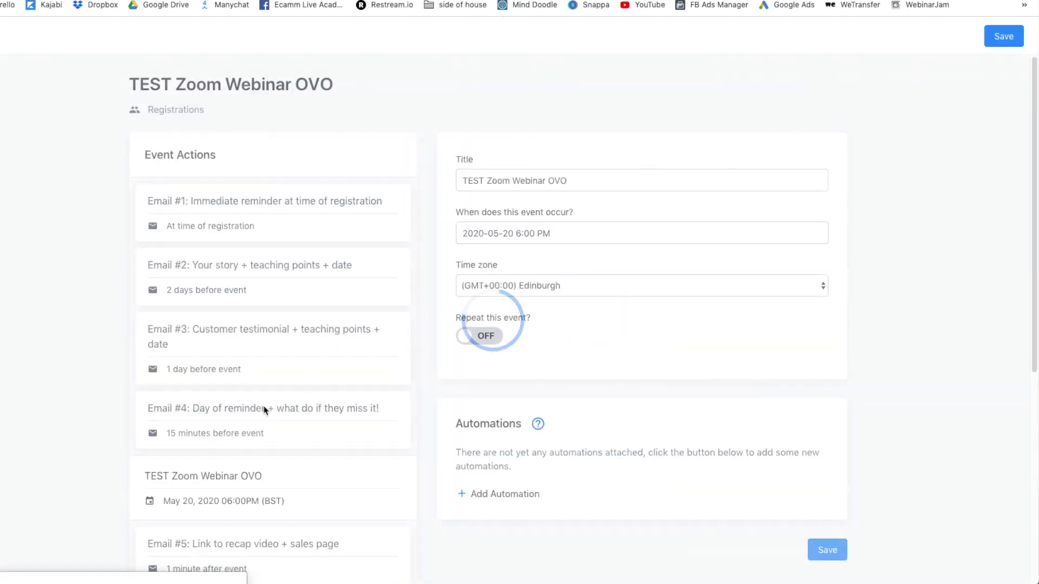
click(214, 434)
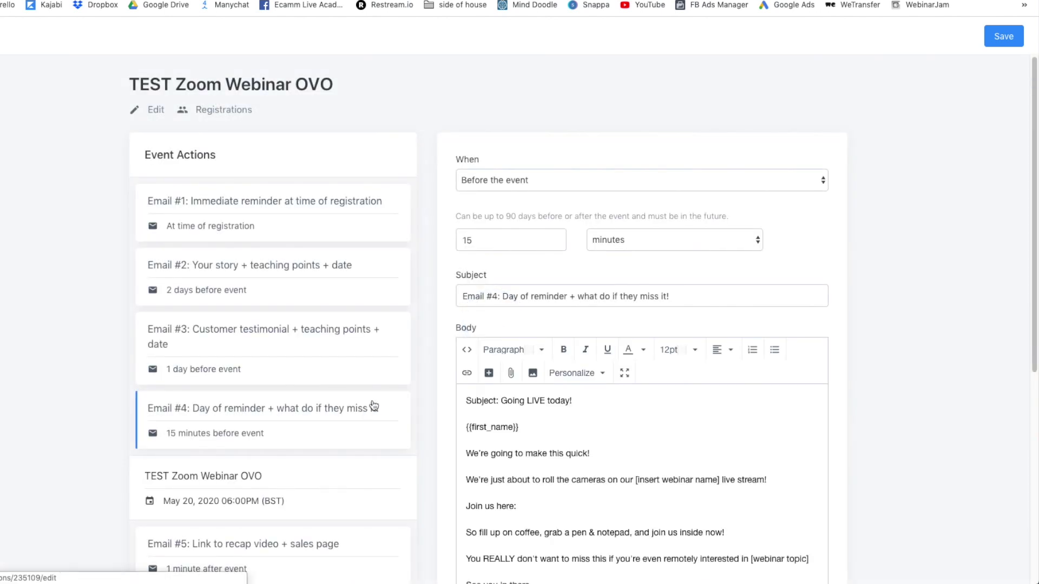
scroll(893, 404, down, 3)
scroll(893, 404, down, 2)
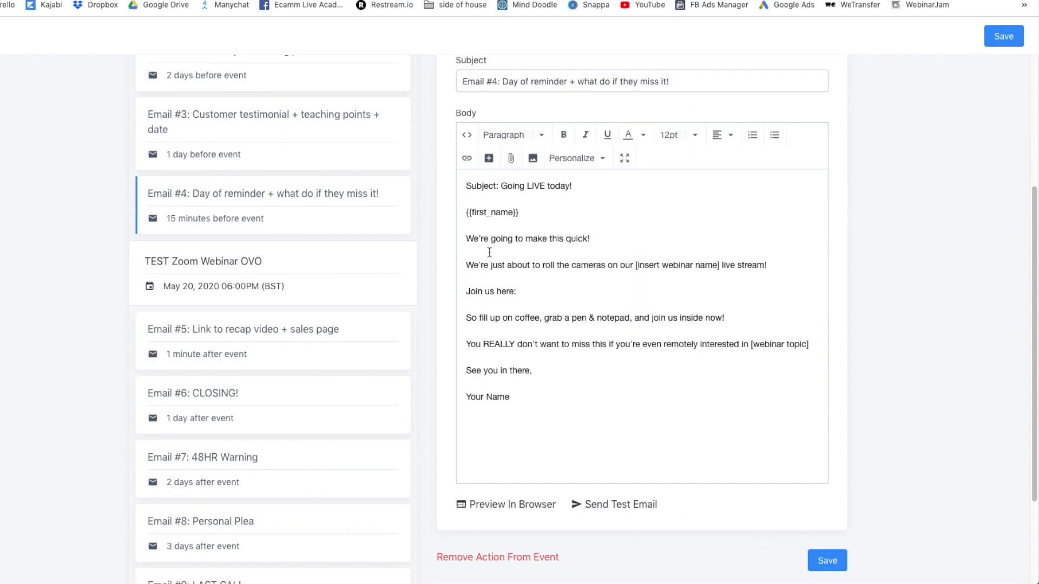
drag(523, 291, 459, 288)
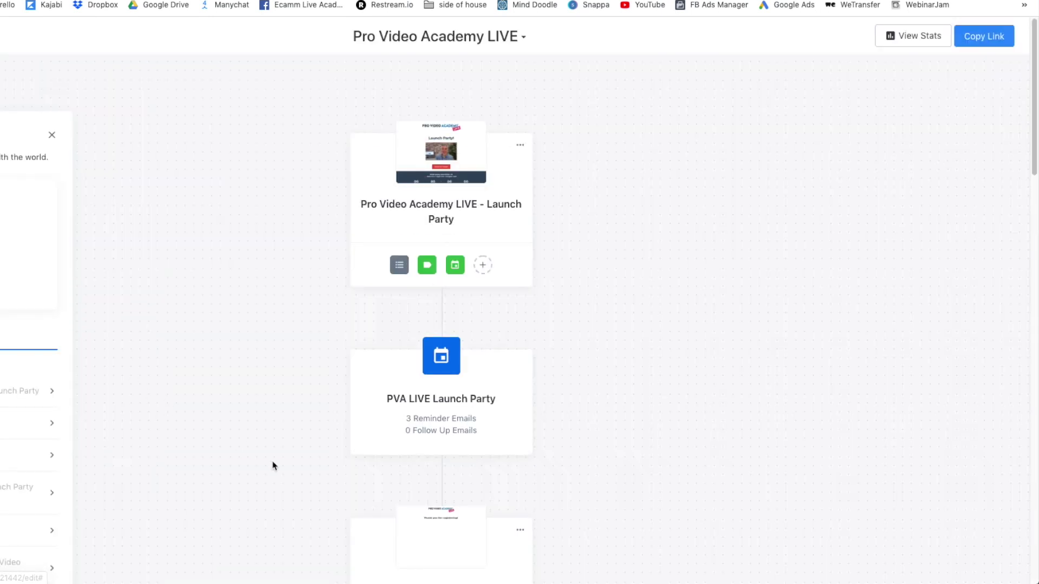
- Copy the Join The Launch Party! page's launch_party web address from its details
scroll(274, 466, down, 10)
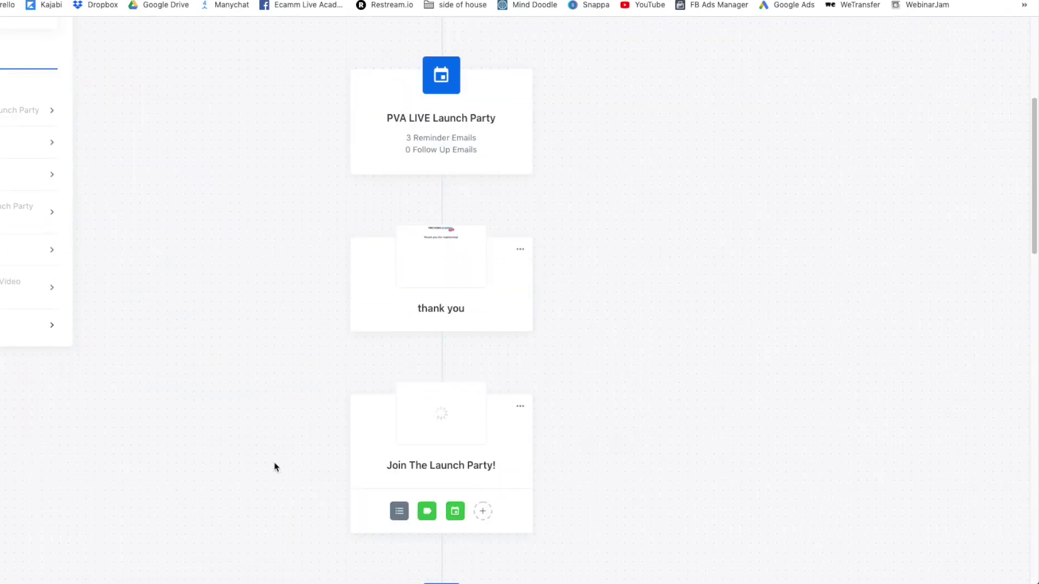
click(520, 202)
click(553, 226)
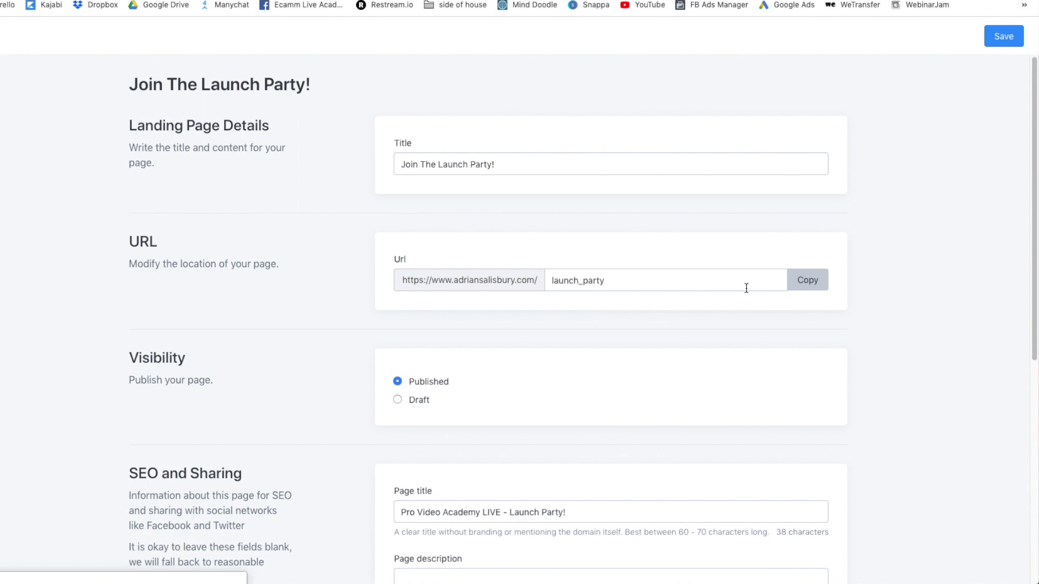
click(808, 280)
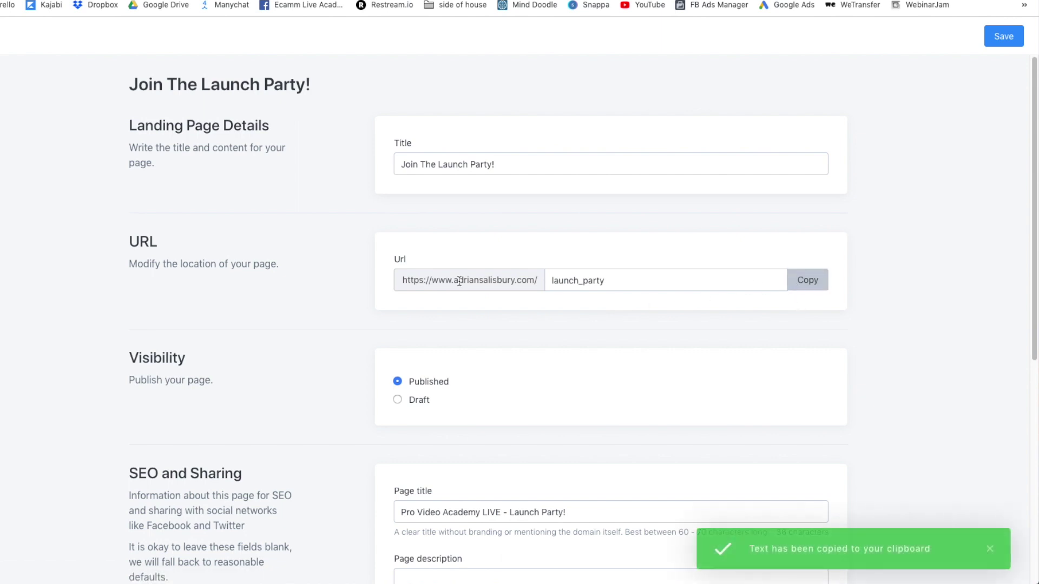